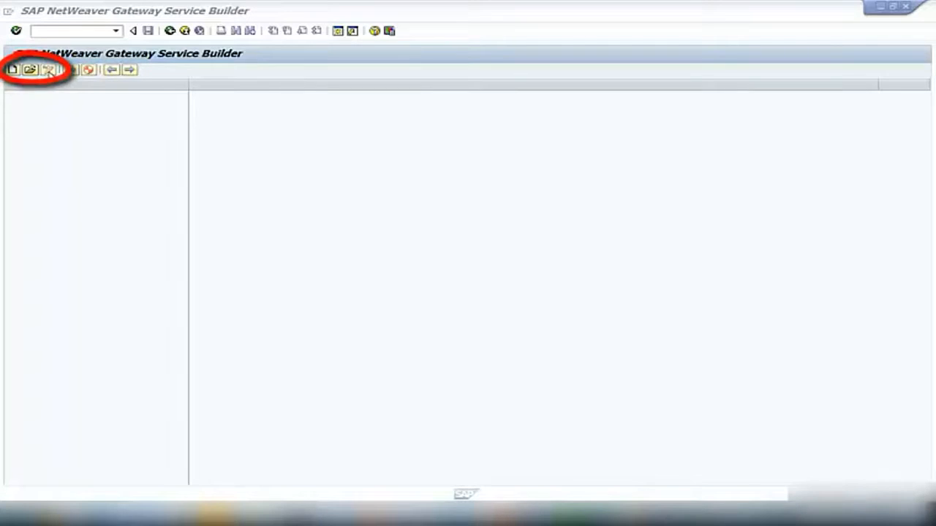
- Create project Z_E_SALES_ORDERS_NEW with description SALES ORDER DESCRIPTION and generation strategy Standard as a local object, and save it
{"action": "left_click", "coordinate": [13, 71]}
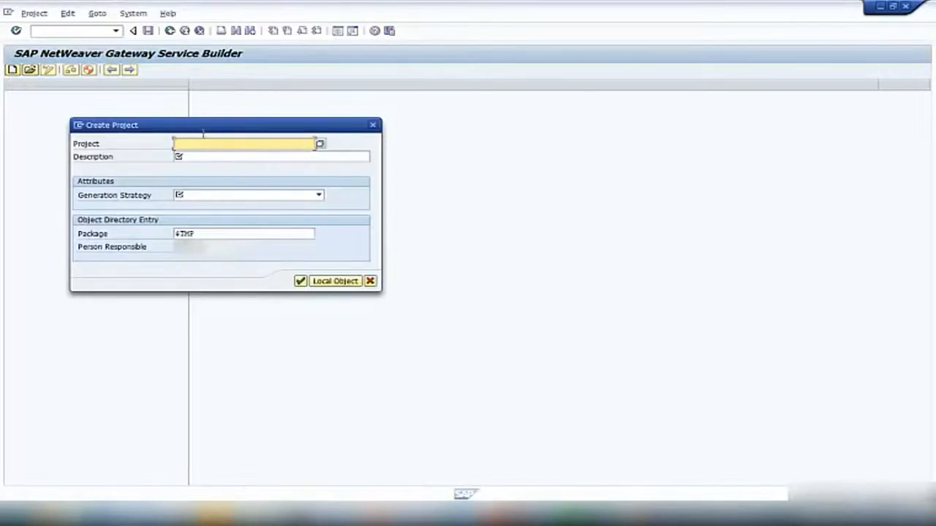
{"action": "type", "text": "Z_"}
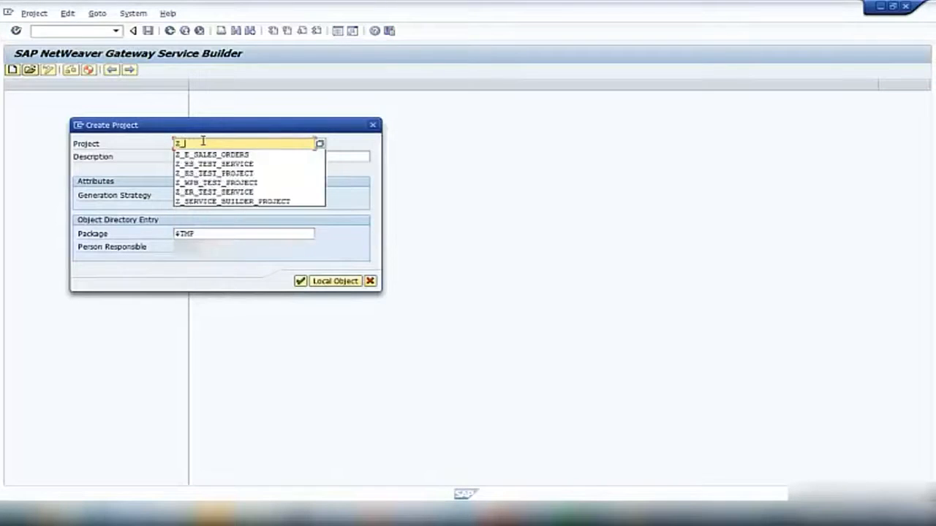
{"action": "type", "text": "E_SALES"}
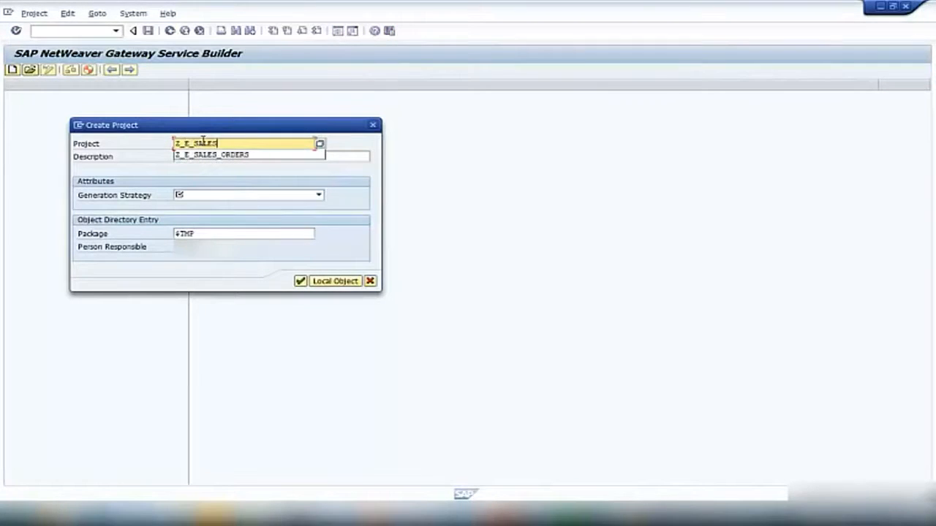
{"action": "type", "text": "_ORDERS_NEW"}
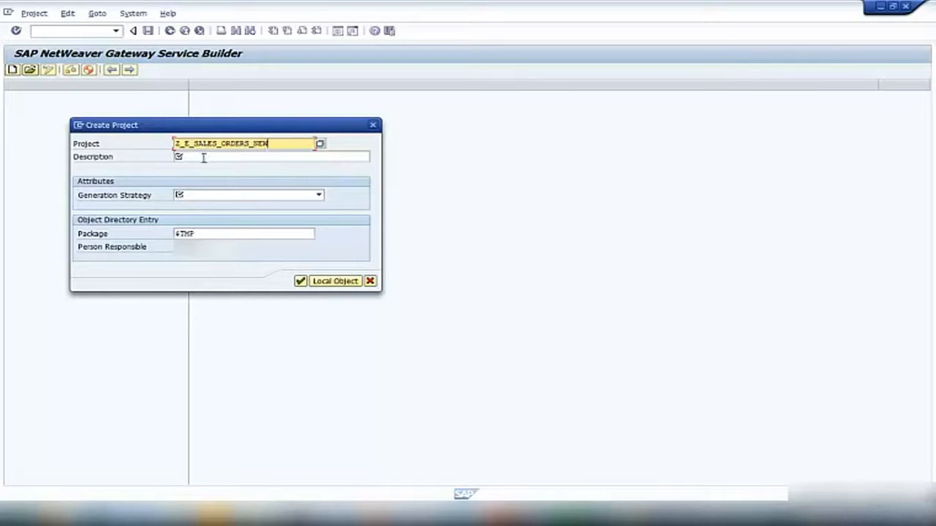
{"action": "left_click", "coordinate": [204, 157]}
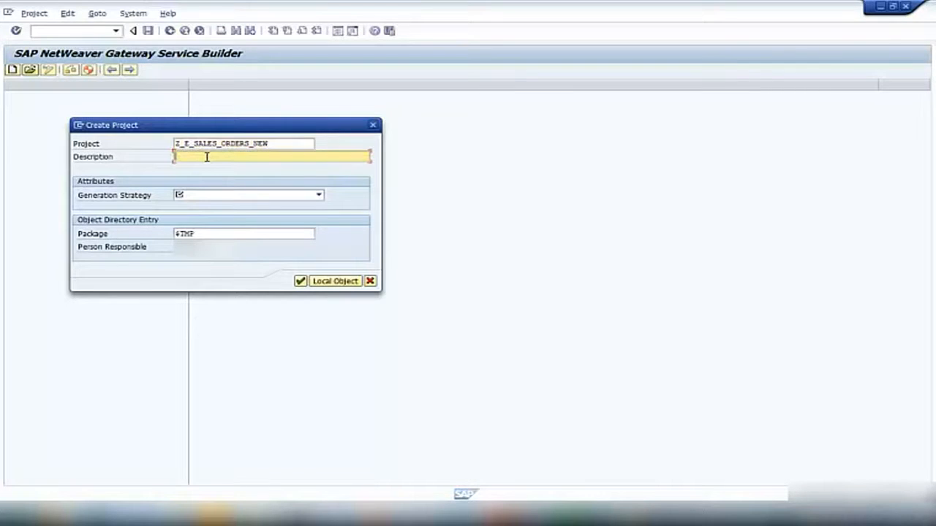
{"action": "type", "text": "SALES ORDER DESCRIPTION"}
{"action": "left_click", "coordinate": [319, 195]}
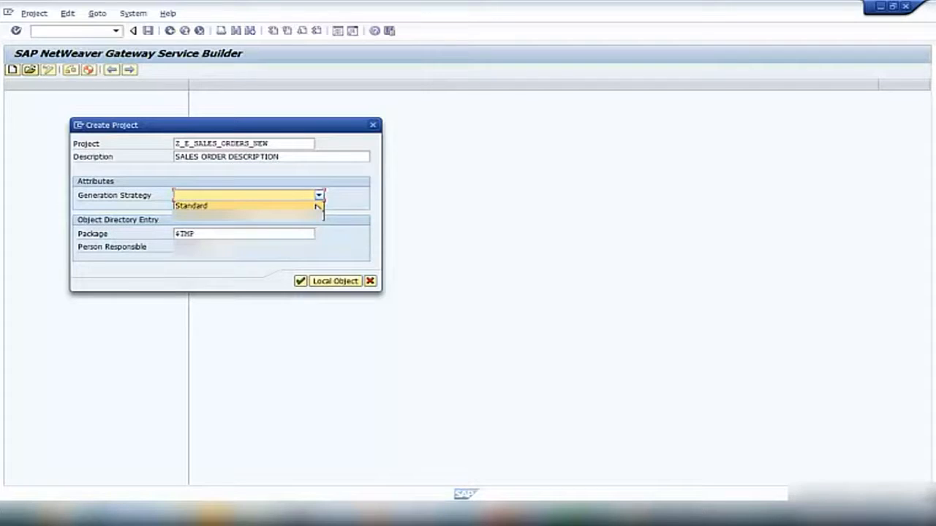
{"action": "left_click", "coordinate": [318, 207]}
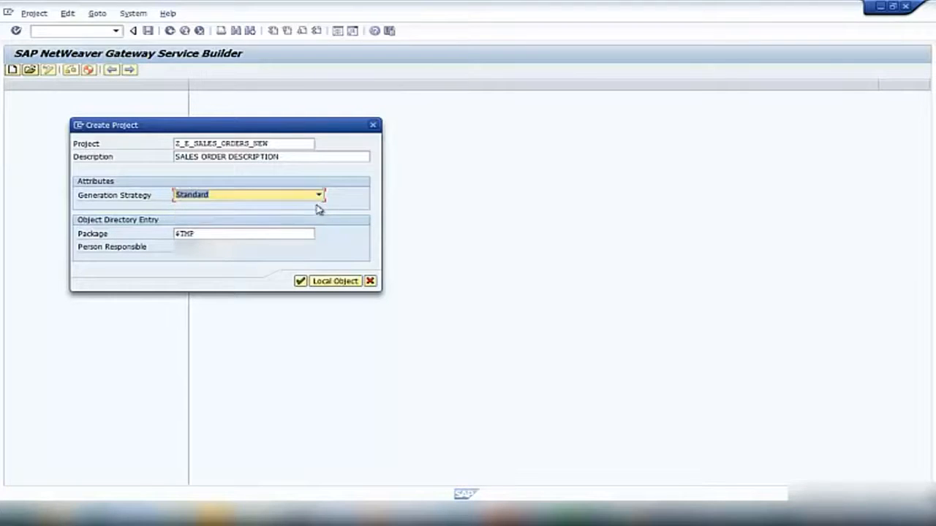
{"action": "left_click", "coordinate": [319, 283]}
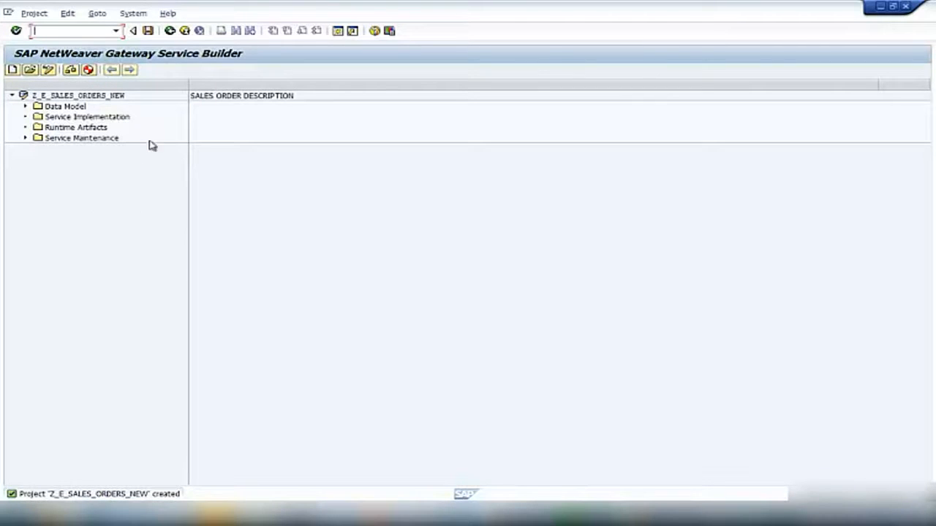
{"action": "left_click", "coordinate": [148, 33]}
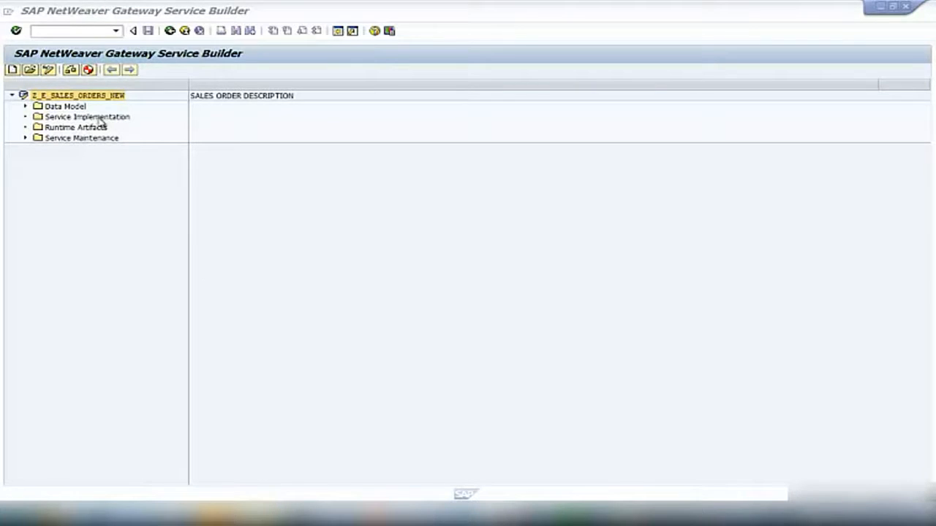
- Import the file EPM_DEMO - New - Scenario.xml from the Service_Builder folder into the project's data model
{"action": "left_click", "coordinate": [77, 108]}
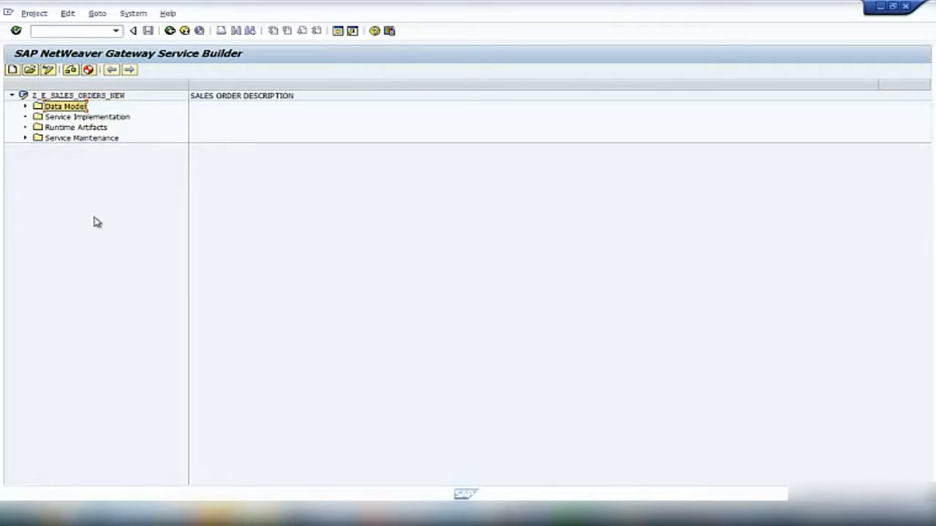
{"action": "right_click", "coordinate": [76, 110]}
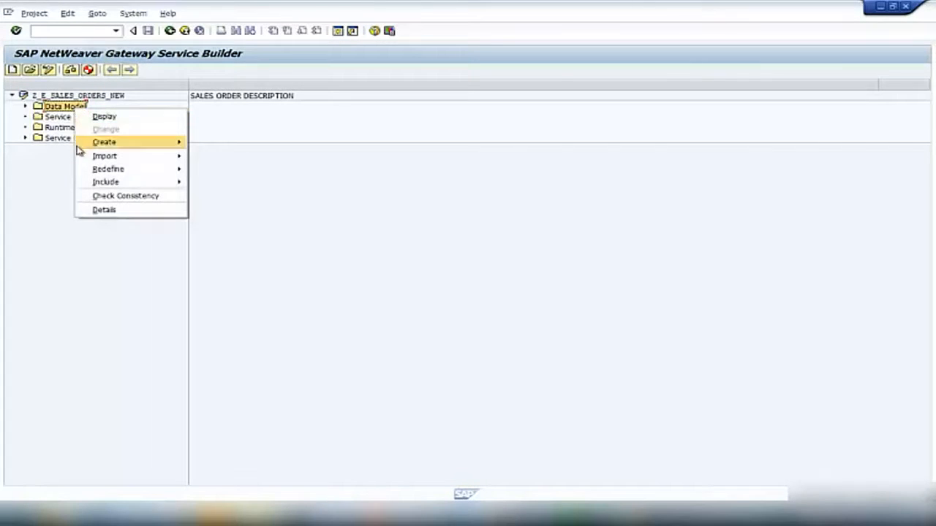
{"action": "mouse_move", "coordinate": [79, 156]}
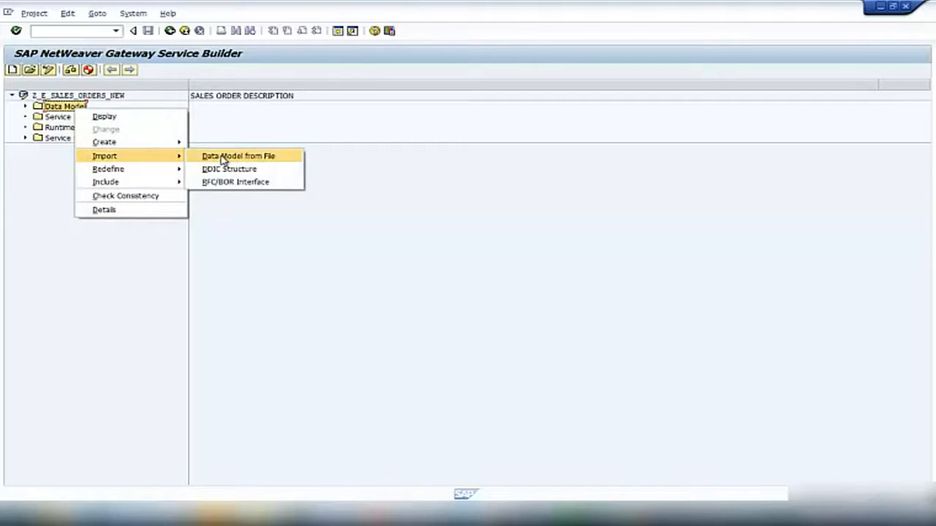
{"action": "left_click", "coordinate": [223, 158]}
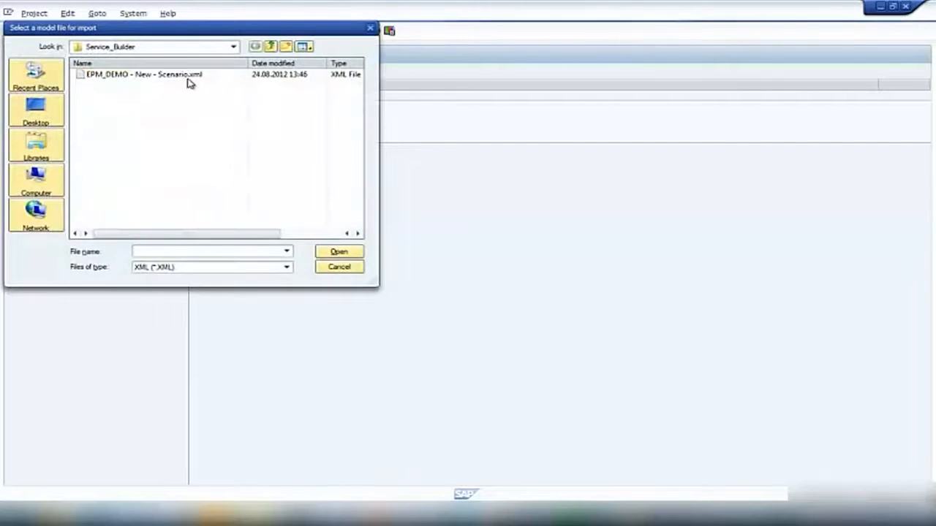
{"action": "left_click", "coordinate": [188, 81]}
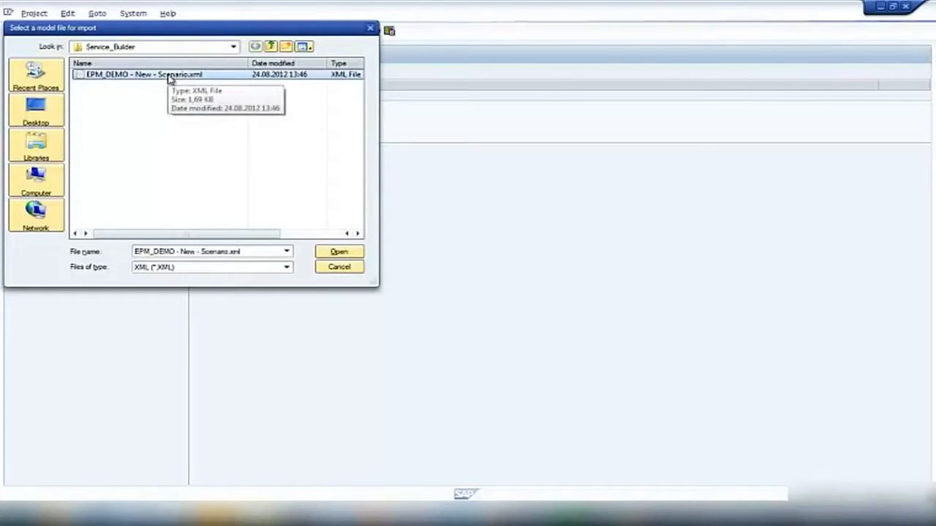
{"action": "double_click", "coordinate": [168, 76]}
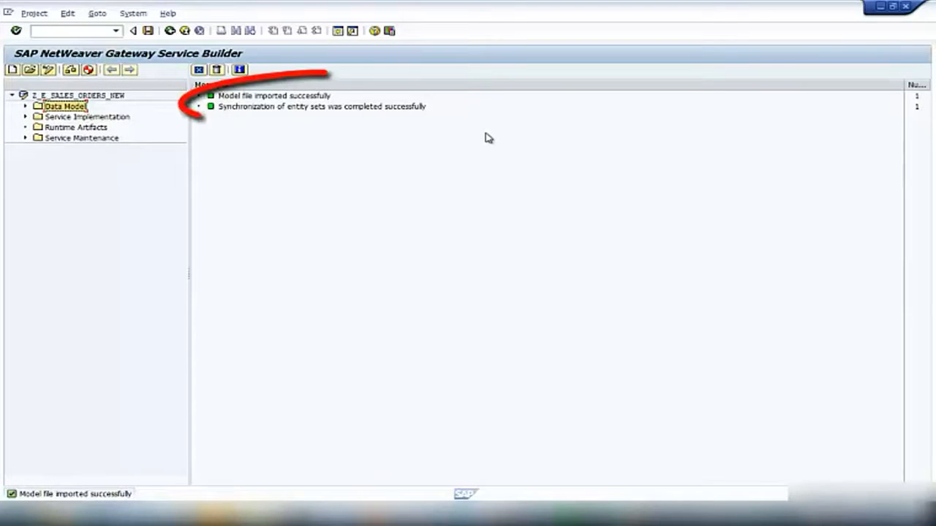
- Display the imported SalesOrder entity type under Data Model and save the project
{"action": "left_click", "coordinate": [26, 108]}
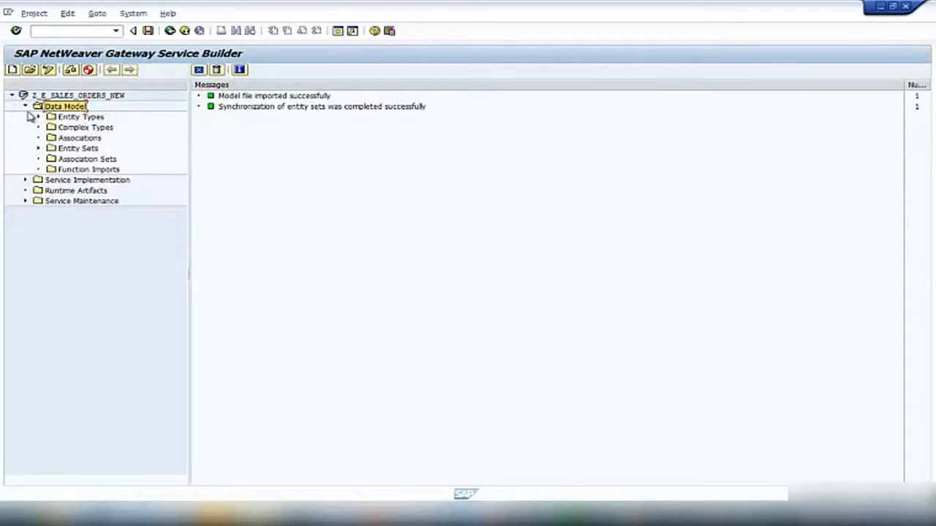
{"action": "left_click", "coordinate": [68, 118]}
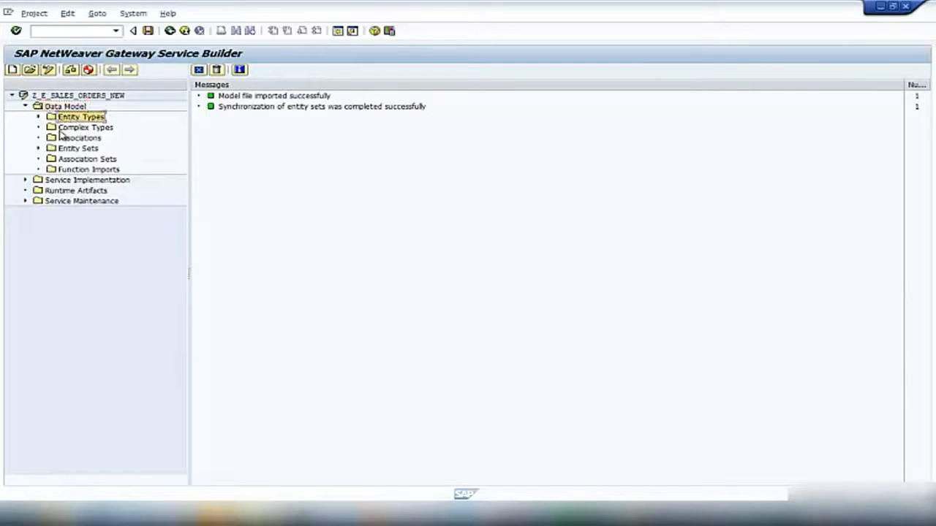
{"action": "left_click", "coordinate": [38, 117]}
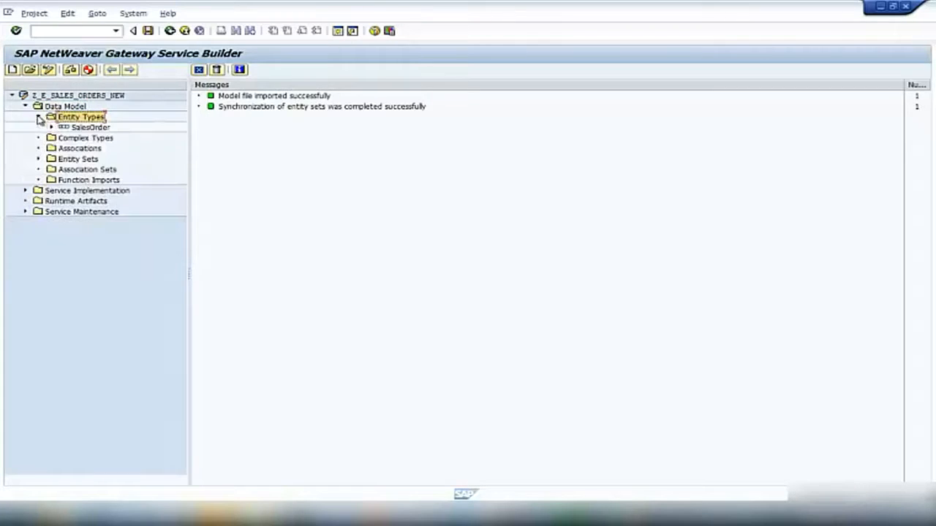
{"action": "double_click", "coordinate": [86, 128]}
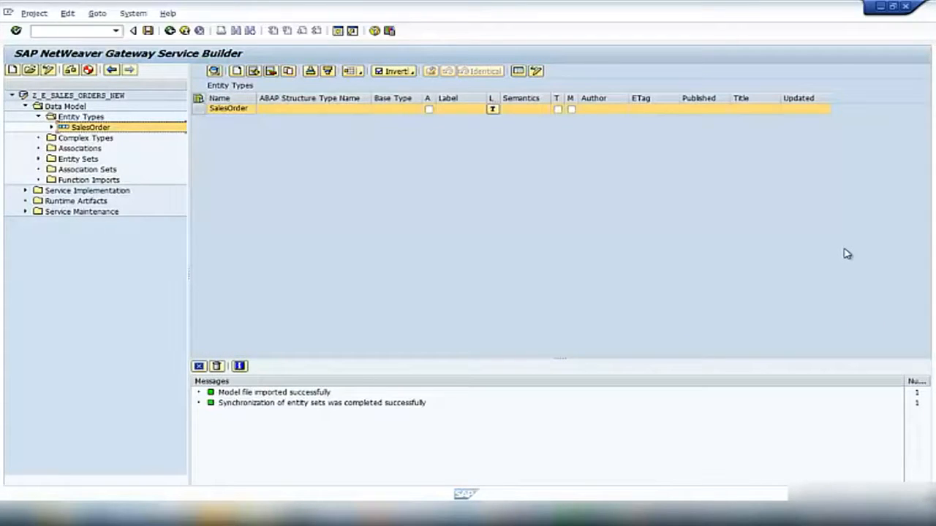
{"action": "left_click", "coordinate": [148, 31]}
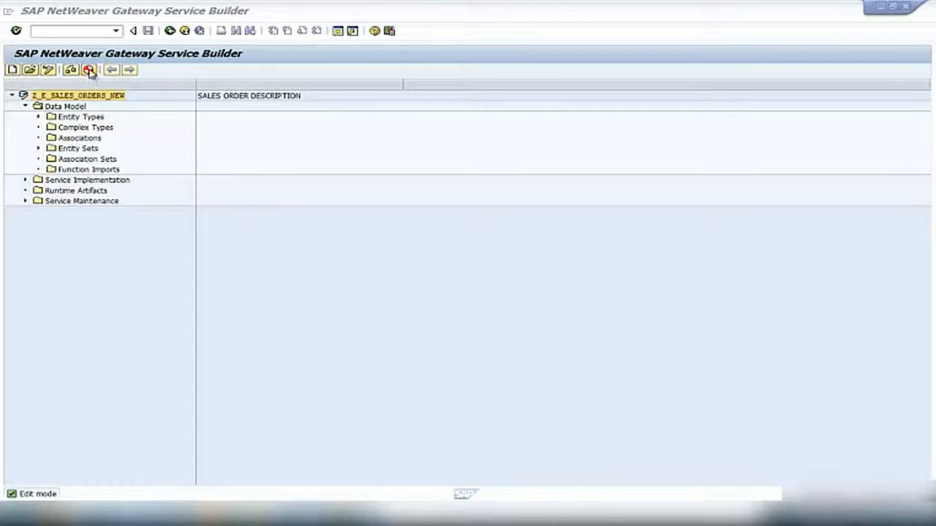
- Generate the project's runtime objects with the proposed class, model and service names, storing them as local objects
{"action": "left_click", "coordinate": [90, 72]}
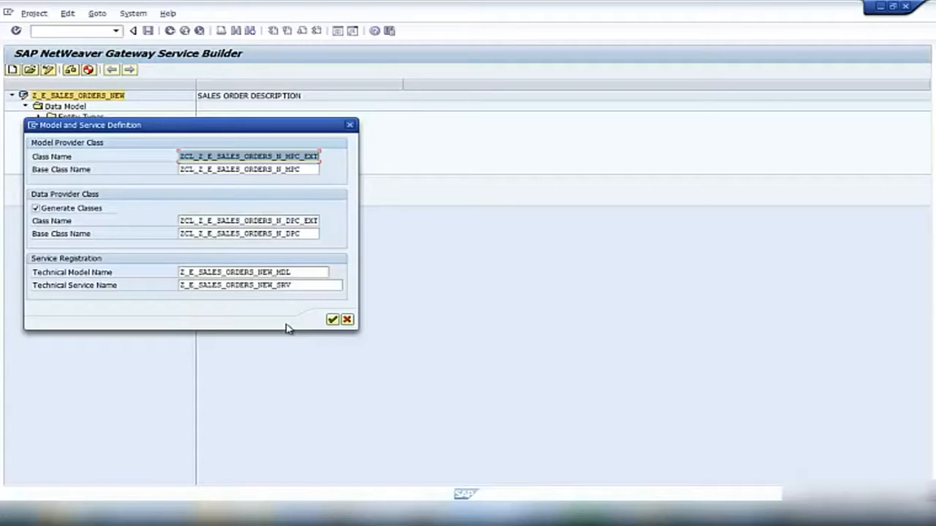
{"action": "left_click", "coordinate": [331, 320]}
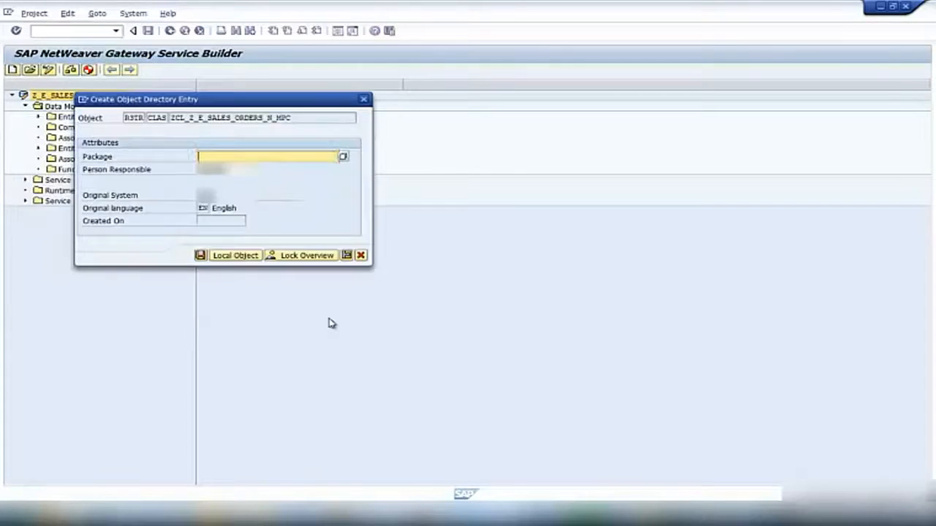
{"action": "left_click", "coordinate": [239, 257]}
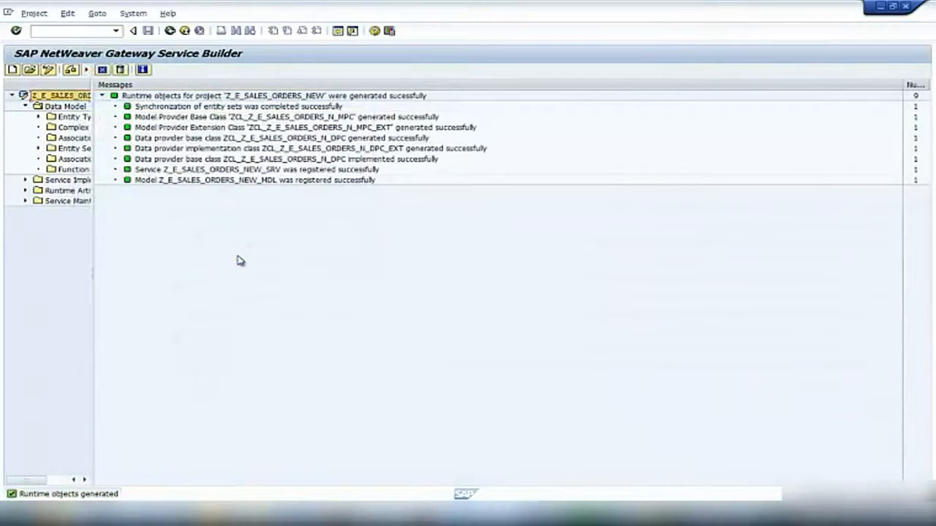
- Widen the project tree and display the list of generated Runtime Artifacts to review the classes, model and service
{"action": "left_click_drag", "start_coordinate": [92, 256], "coordinate": [151, 258]}
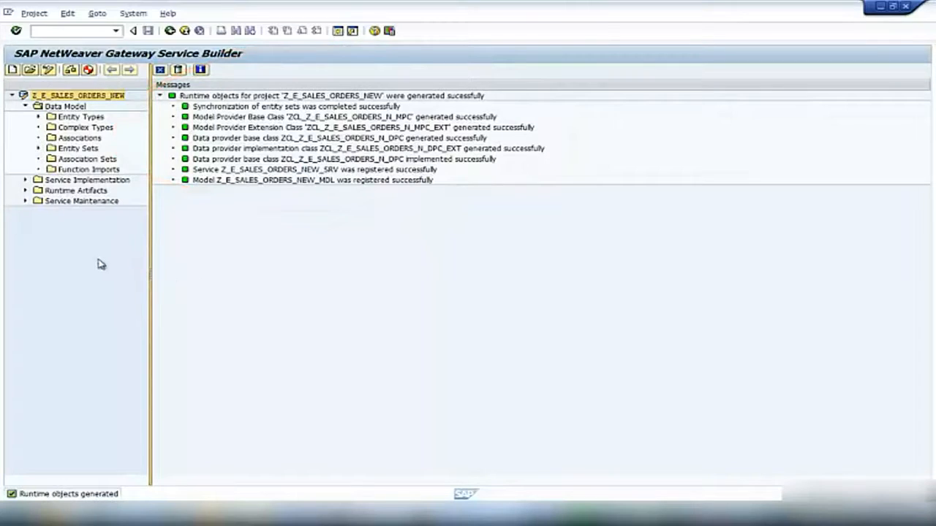
{"action": "left_click", "coordinate": [25, 190]}
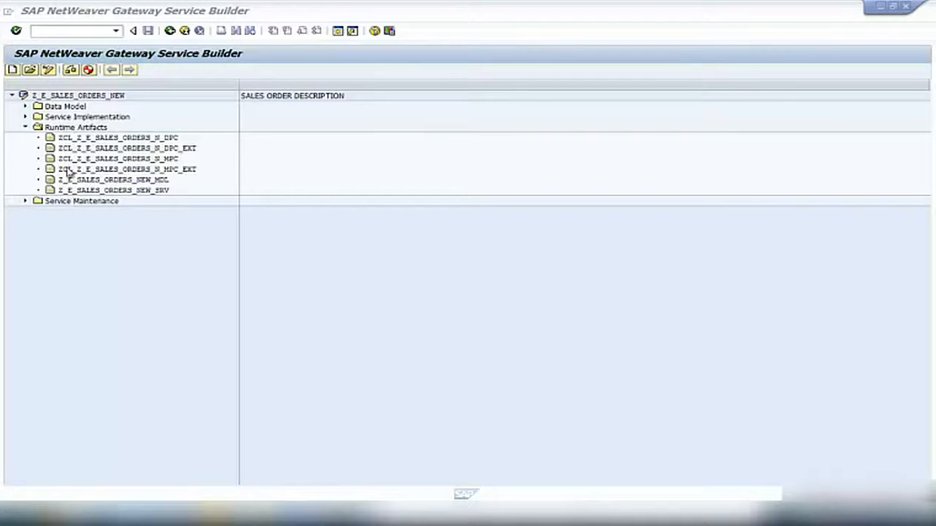
{"action": "left_click", "coordinate": [68, 128]}
{"action": "double_click", "coordinate": [68, 128]}
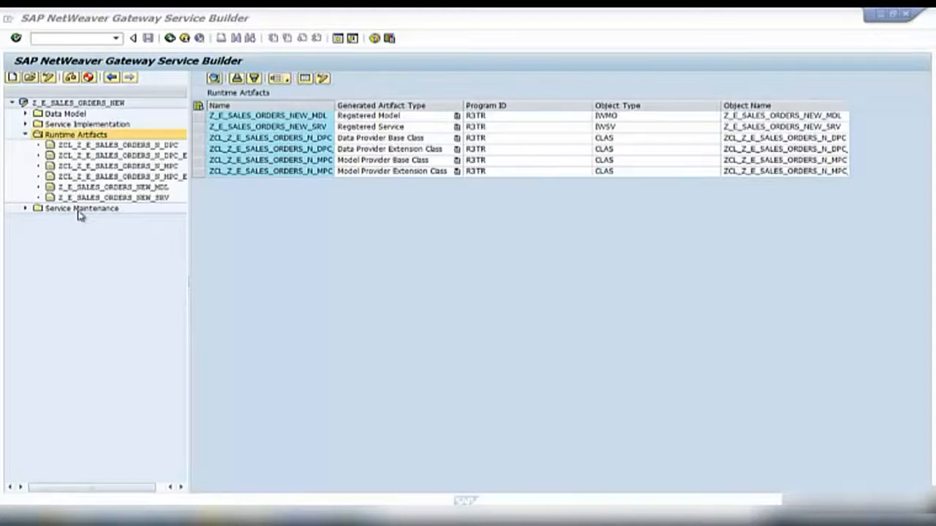
- Start registering the service on the chosen hub system under Service Maintenance, with LOCAL as the system alias
{"action": "left_click", "coordinate": [80, 209]}
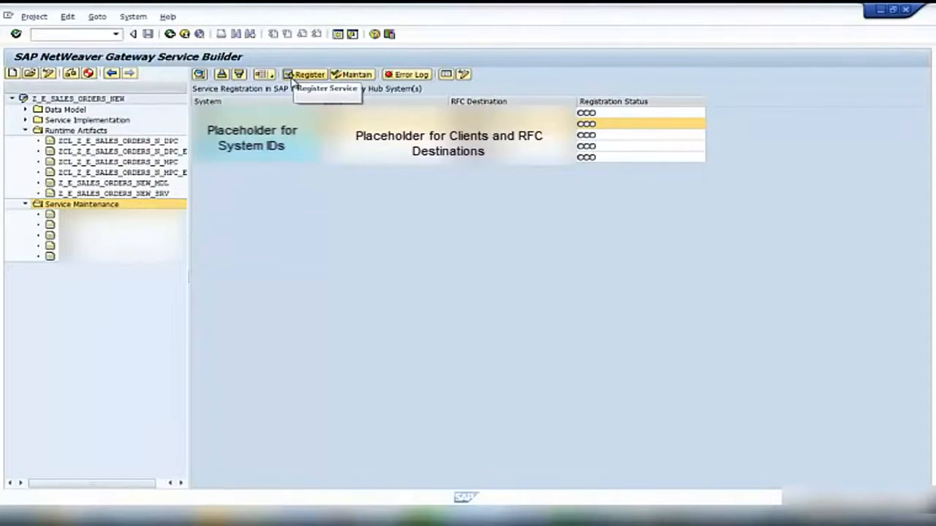
{"action": "left_click", "coordinate": [293, 75]}
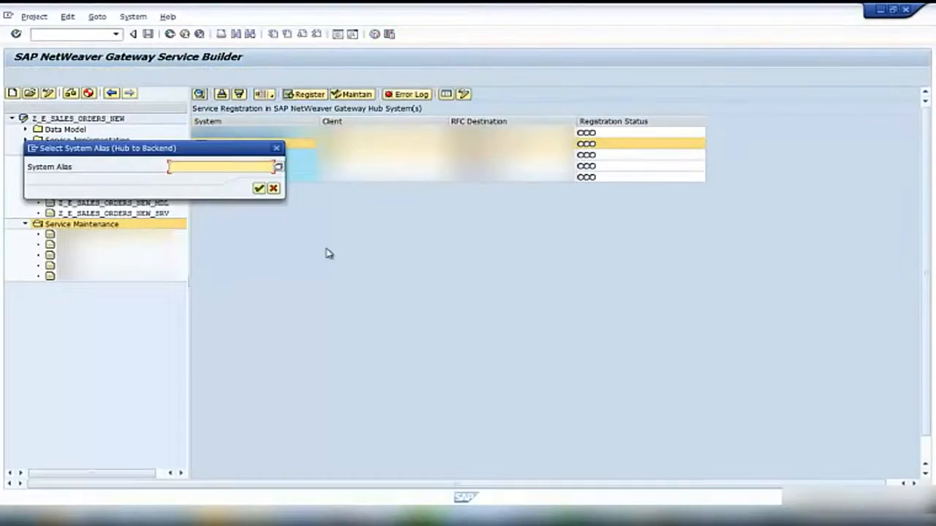
{"action": "left_click", "coordinate": [278, 167]}
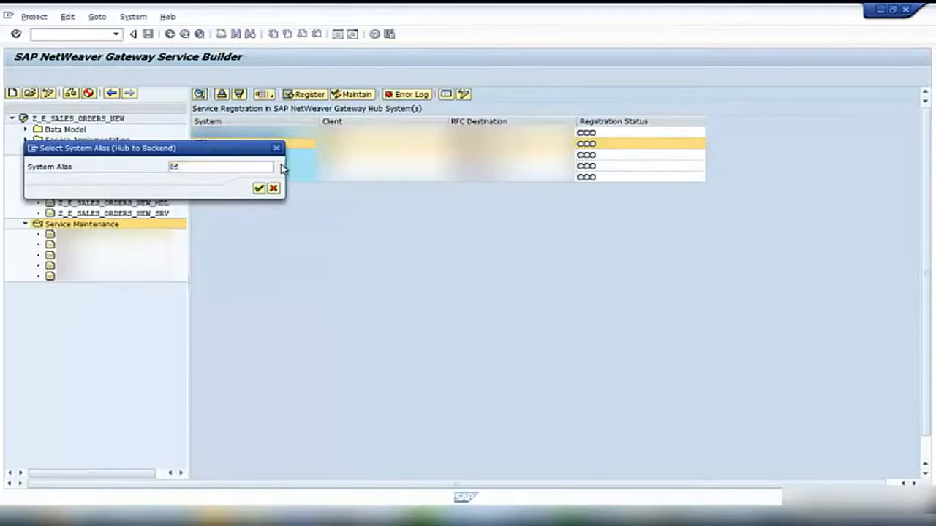
{"action": "left_click", "coordinate": [199, 220]}
{"action": "left_click", "coordinate": [200, 224]}
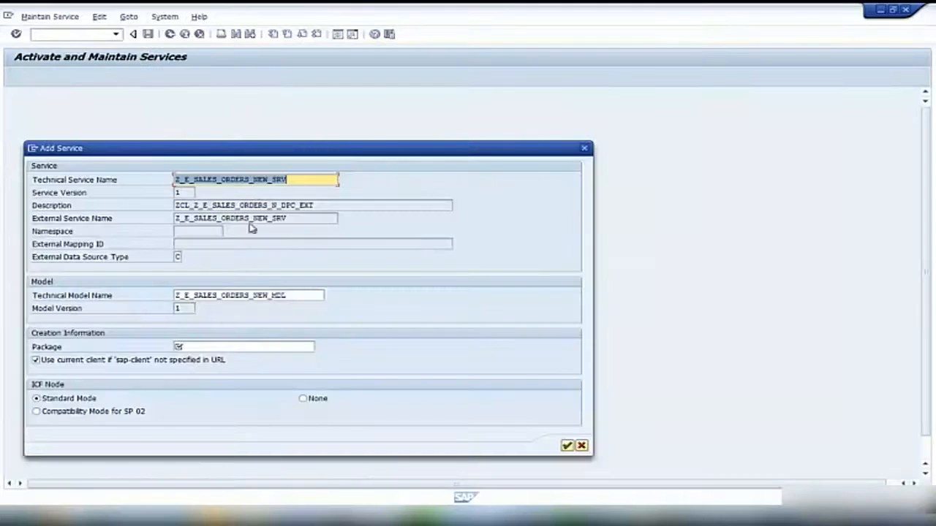
- Assign the new service to package $TMP and confirm adding it
{"action": "left_click", "coordinate": [229, 347]}
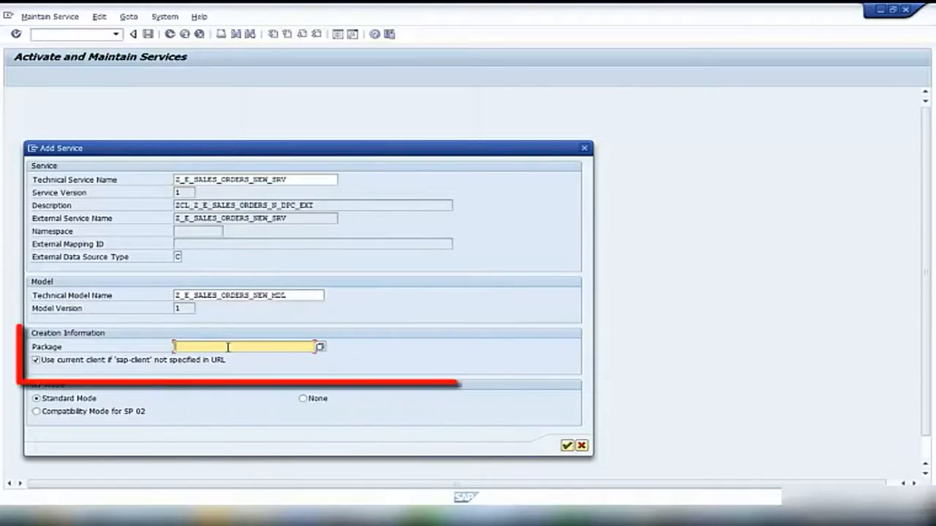
{"action": "type", "text": "$"}
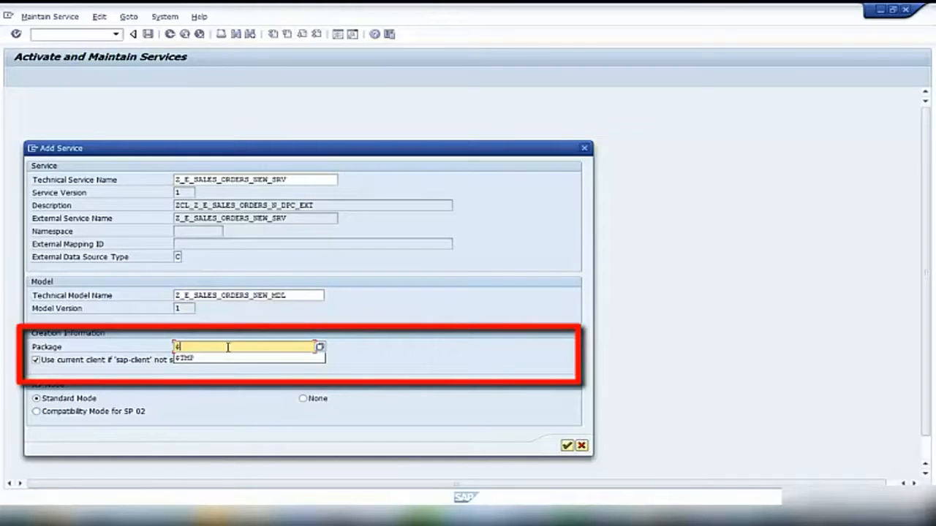
{"action": "left_click", "coordinate": [234, 359]}
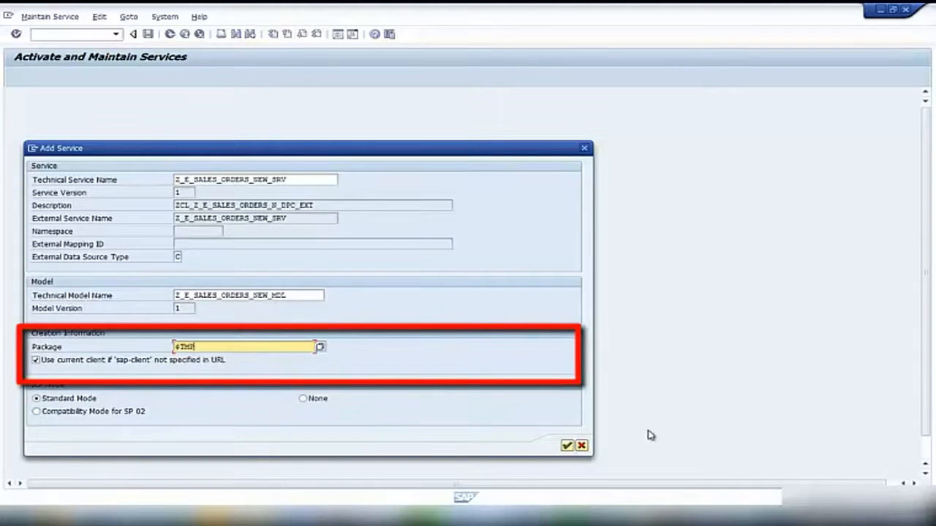
{"action": "left_click", "coordinate": [568, 446]}
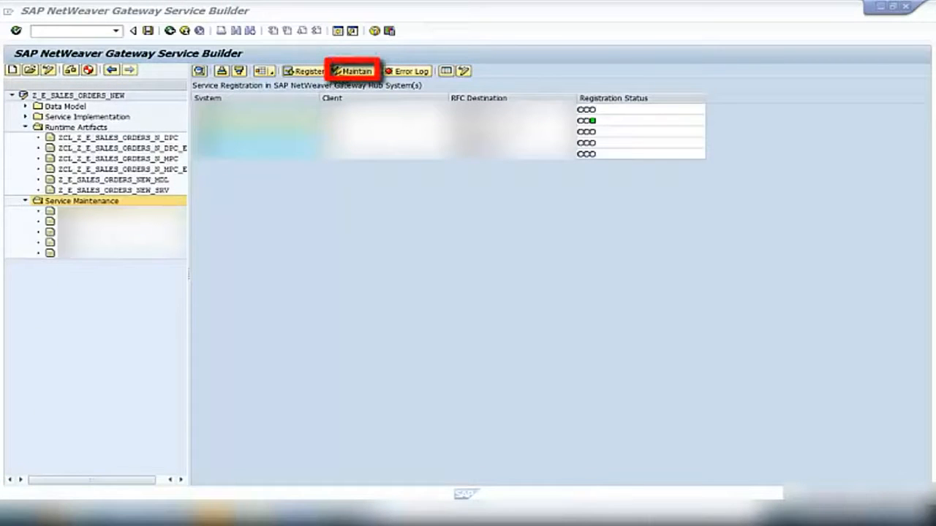
- Open the registered service for maintenance and retrieve its service document in OData Standard Mode with the Service Explorer
{"action": "left_click", "coordinate": [353, 71]}
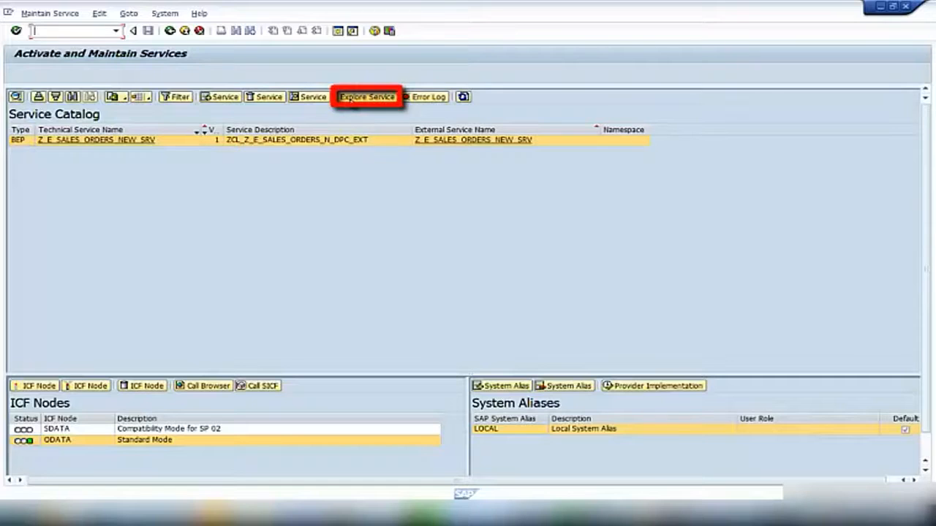
{"action": "left_click", "coordinate": [353, 103]}
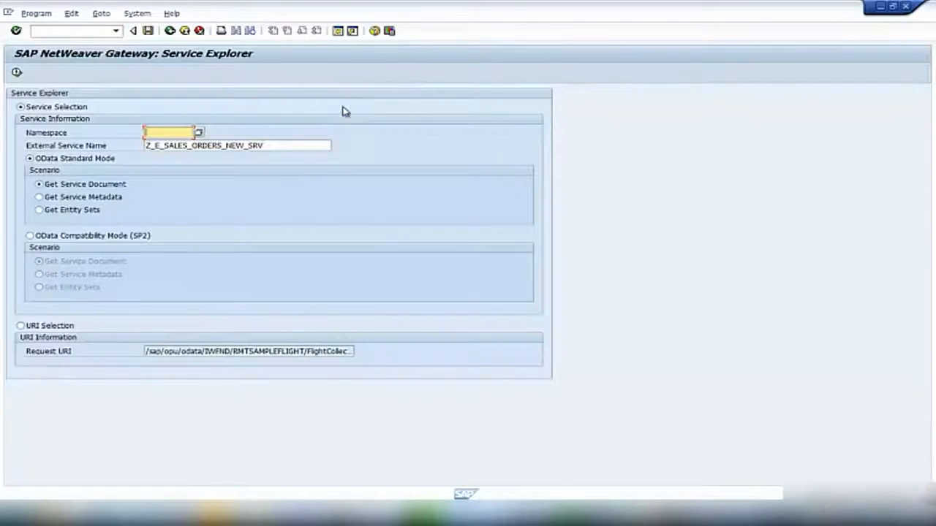
{"action": "left_click", "coordinate": [17, 73]}
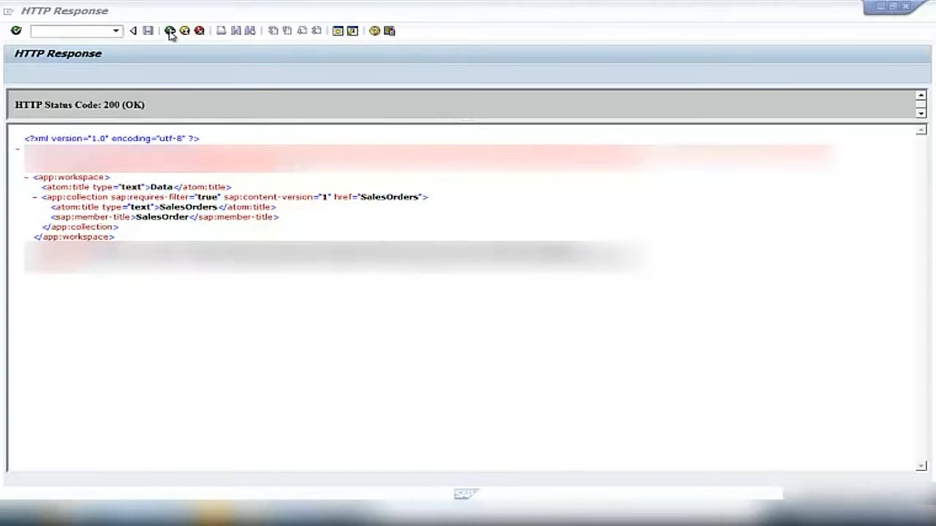
{"action": "left_click", "coordinate": [169, 32]}
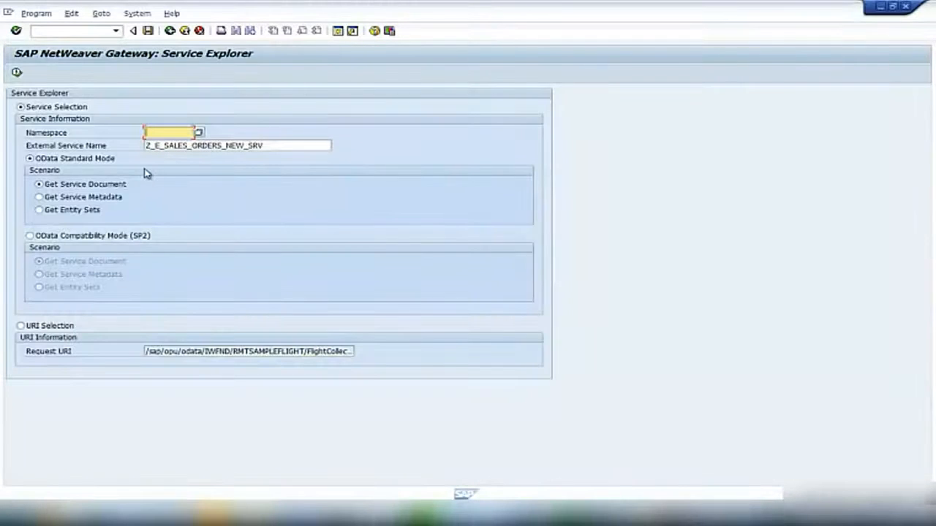
- Get the service's entity sets in OData Standard Mode and execute a request for SalesOrders
{"action": "left_click", "coordinate": [39, 213]}
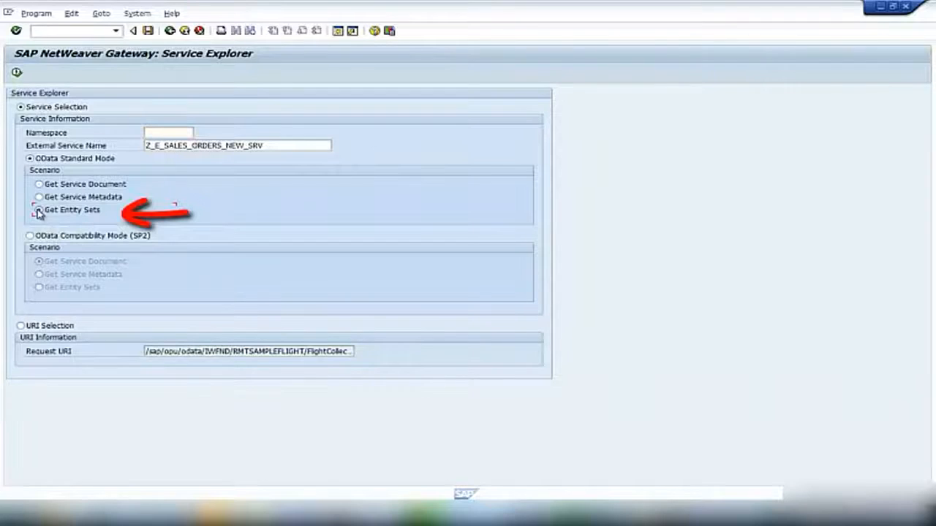
{"action": "left_click", "coordinate": [16, 73]}
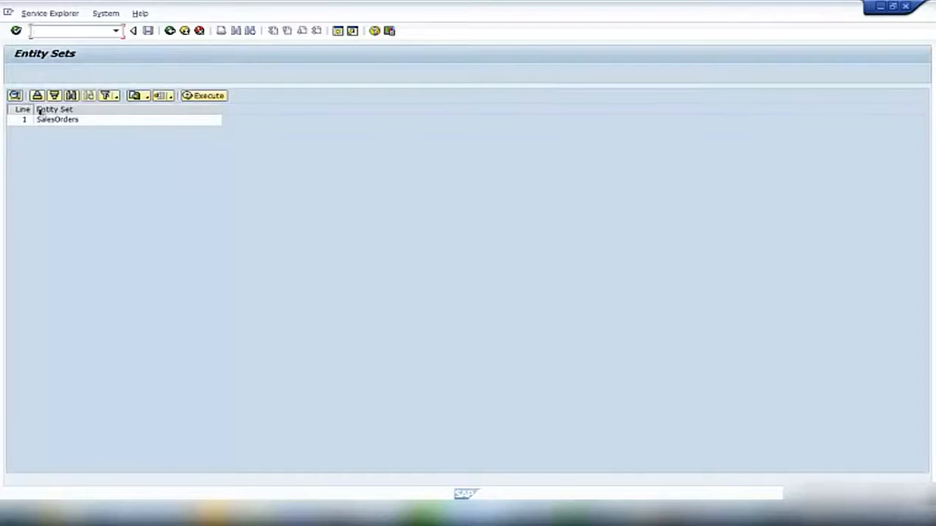
{"action": "left_click", "coordinate": [82, 124]}
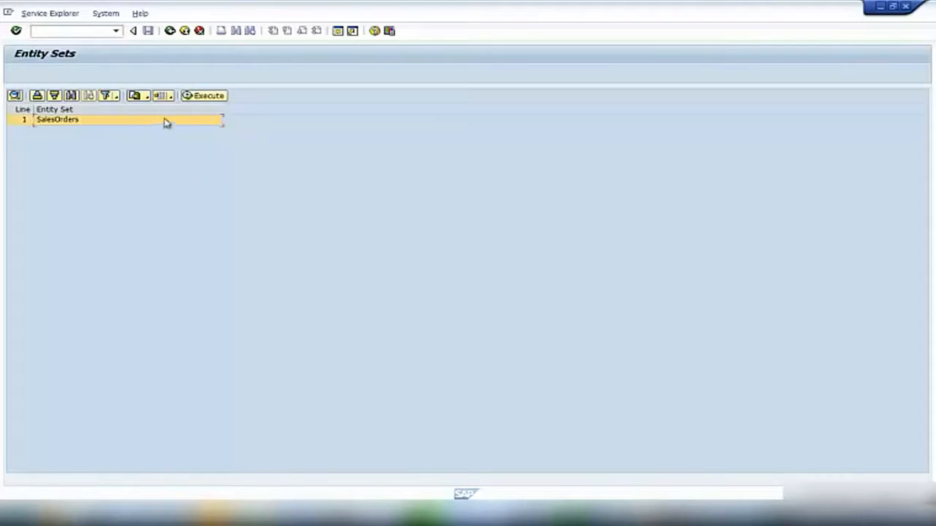
{"action": "left_click", "coordinate": [199, 98]}
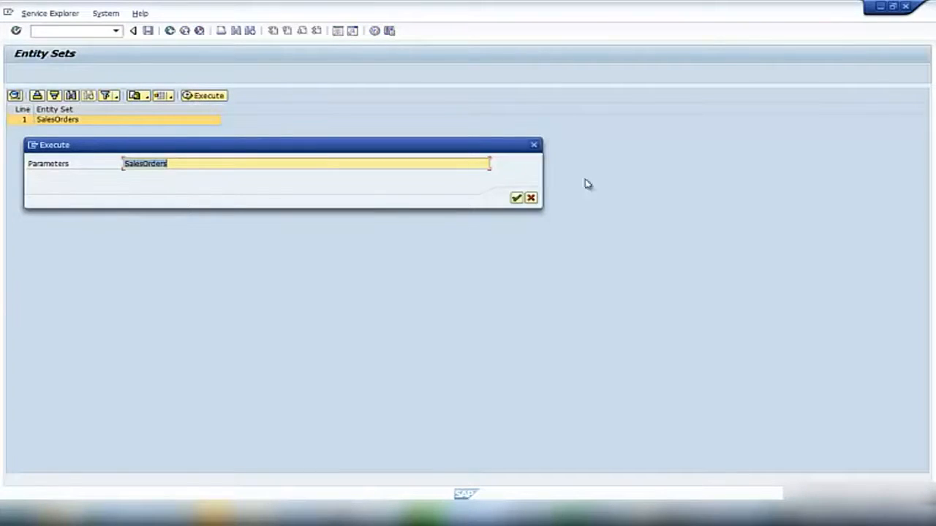
{"action": "left_click", "coordinate": [516, 199]}
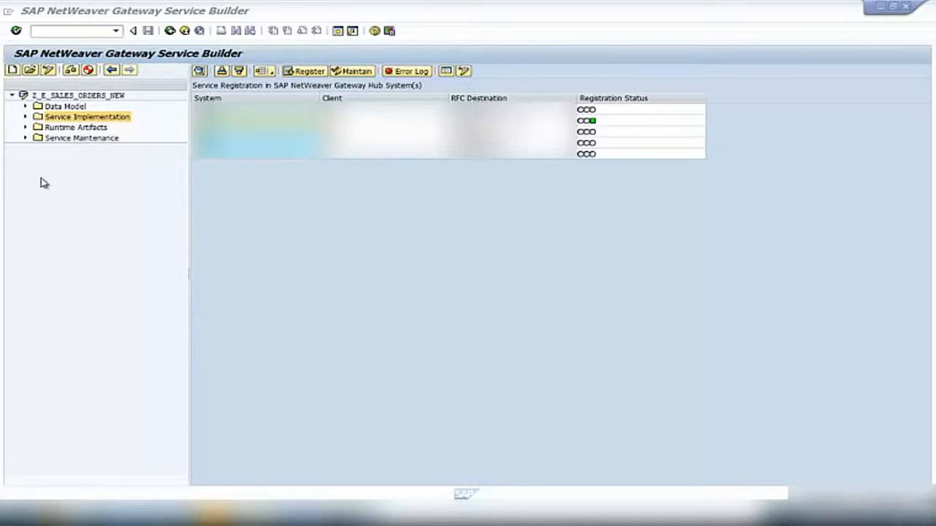
- Expand the SalesOrders service implementation and open its GetEntitySet (Query) operation in the ABAP Workbench
{"action": "double_click", "coordinate": [49, 118]}
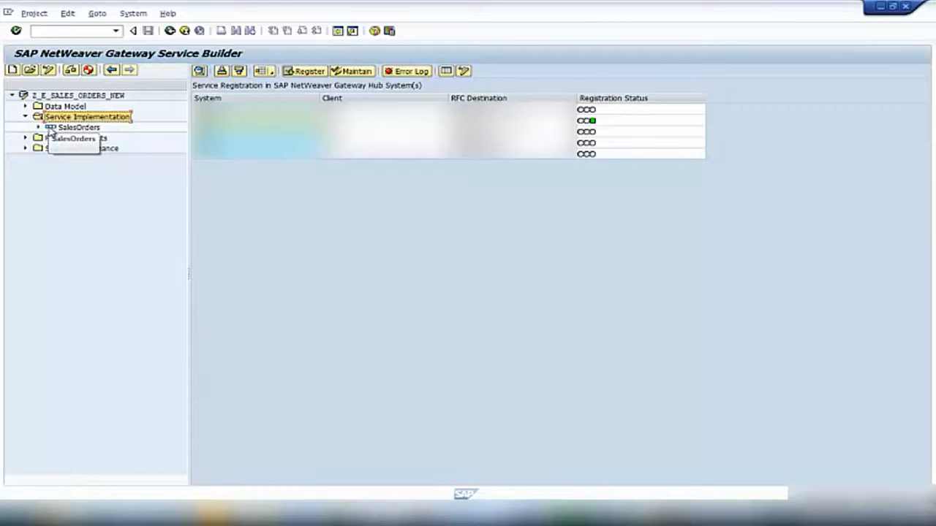
{"action": "double_click", "coordinate": [51, 129]}
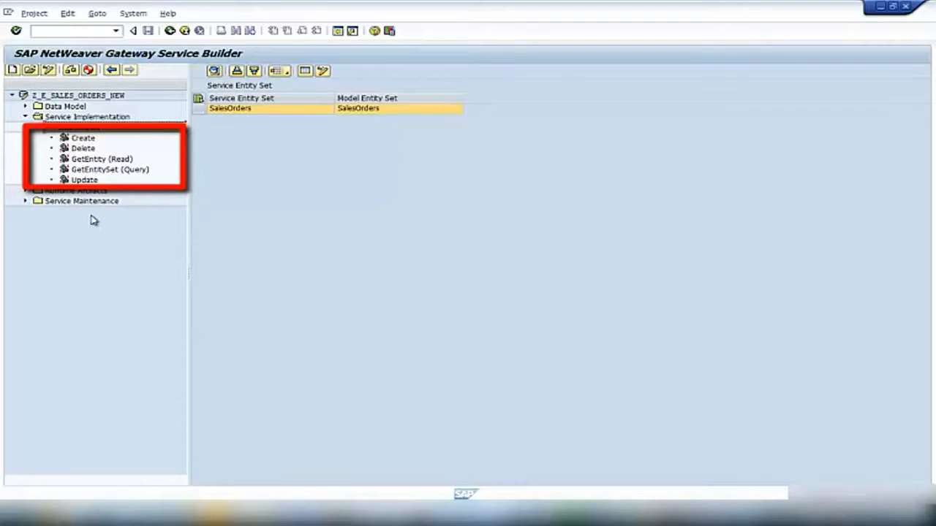
{"action": "right_click", "coordinate": [114, 173]}
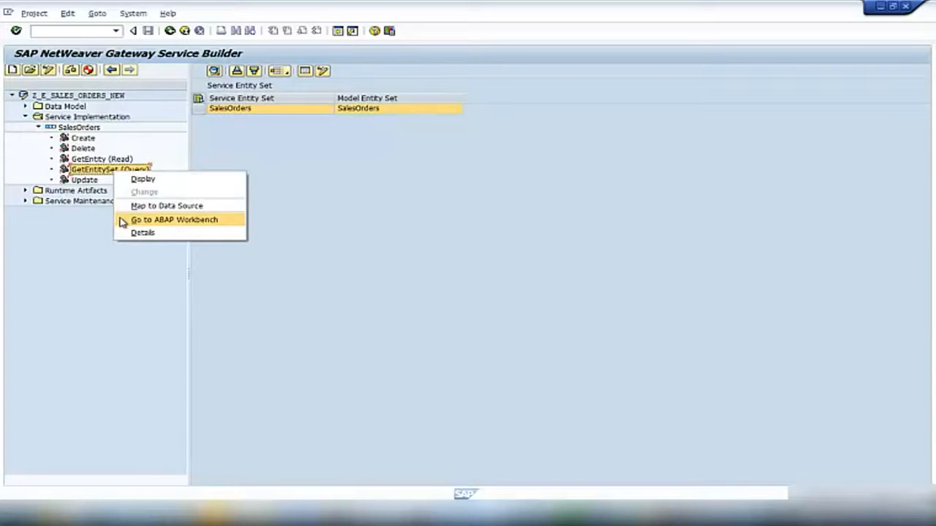
{"action": "left_click", "coordinate": [122, 221]}
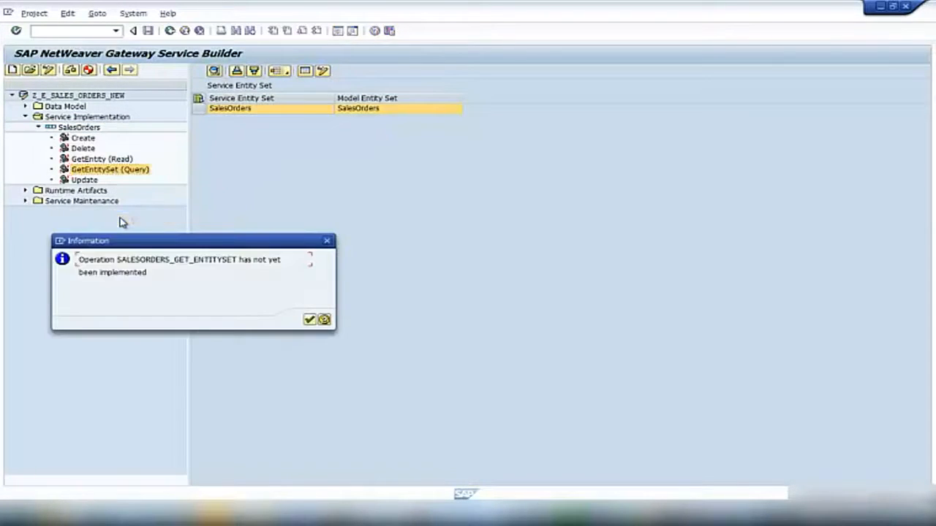
{"action": "left_click", "coordinate": [310, 321]}
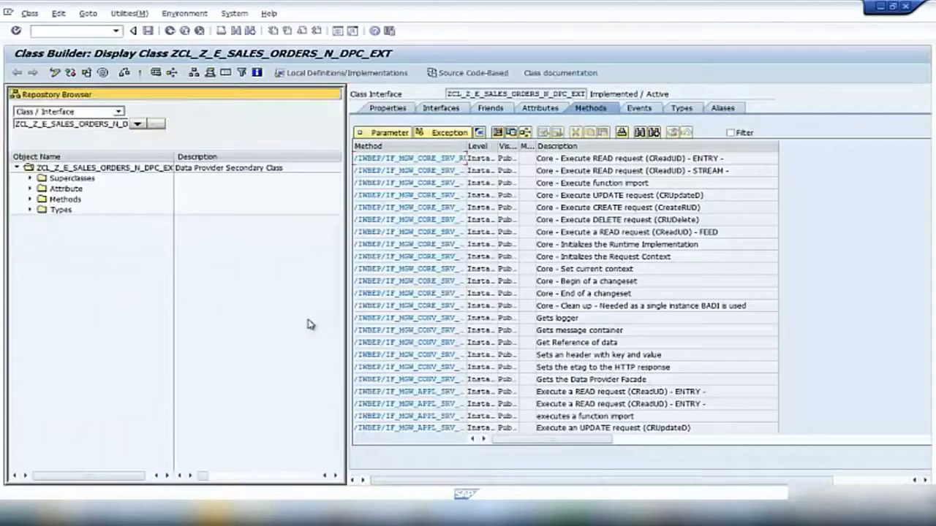
- Redefine the inherited method SALESORDERS_GET_ENTITYSET in the class ZCL_Z_E_SALES_ORDERS_N_DPC_EXT
{"action": "left_click", "coordinate": [30, 199]}
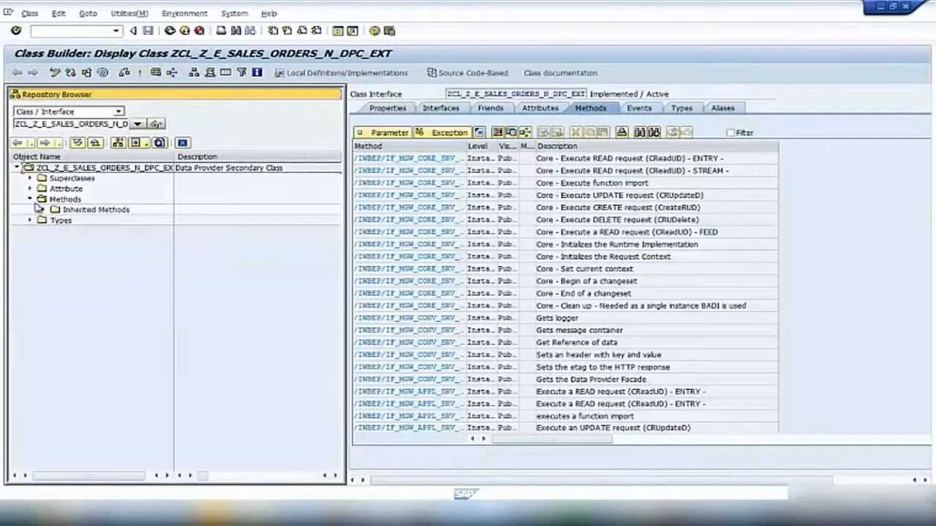
{"action": "left_click", "coordinate": [43, 210]}
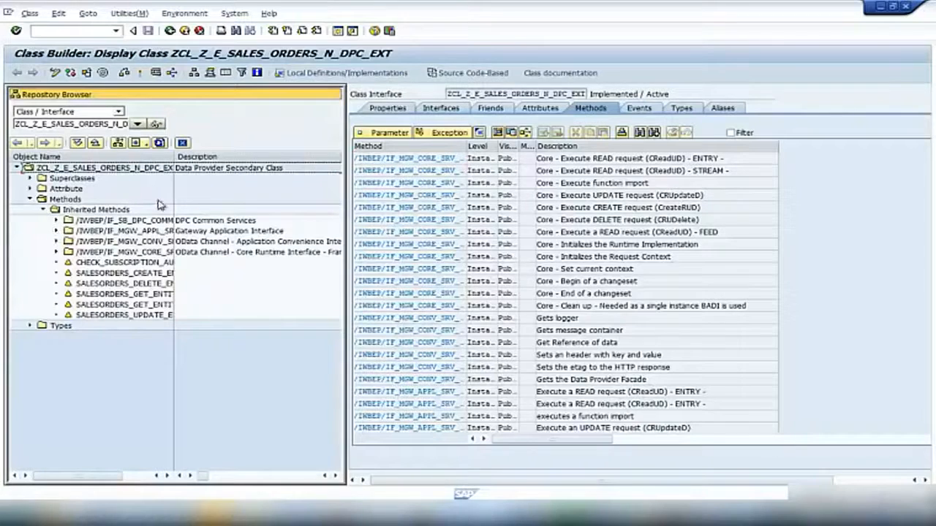
{"action": "left_click_drag", "start_coordinate": [173, 157], "coordinate": [223, 156]}
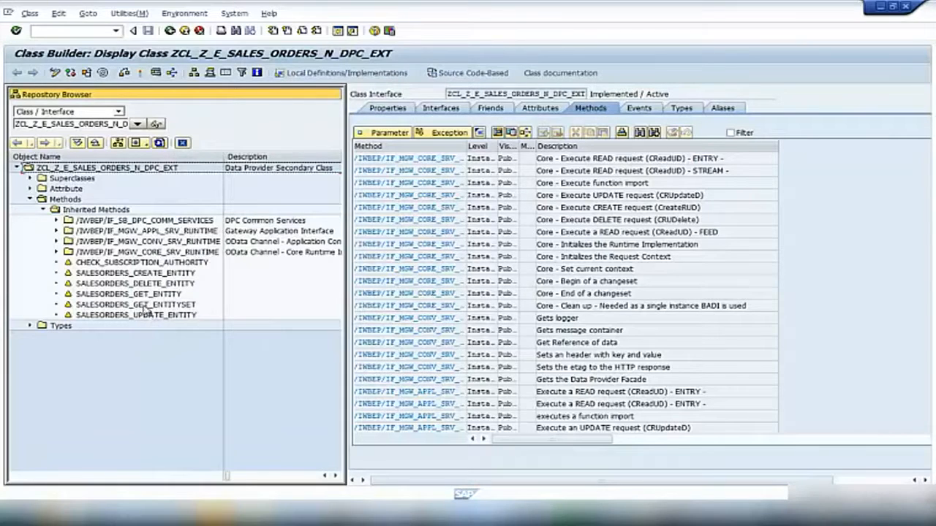
{"action": "left_click", "coordinate": [96, 306]}
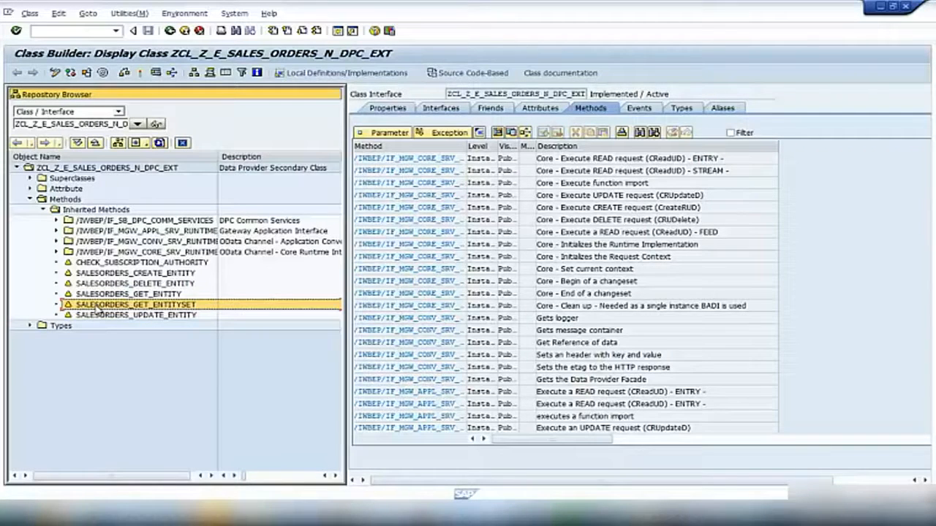
{"action": "right_click", "coordinate": [96, 307]}
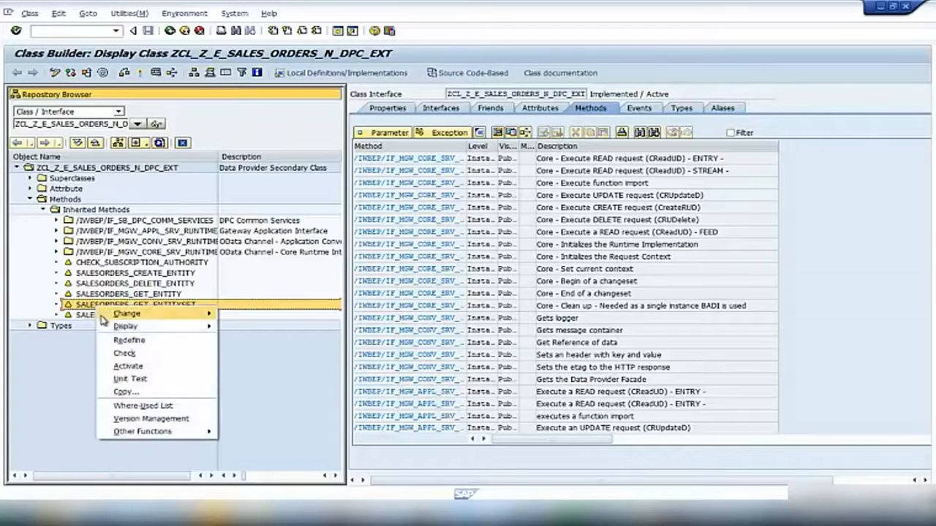
{"action": "left_click", "coordinate": [106, 341]}
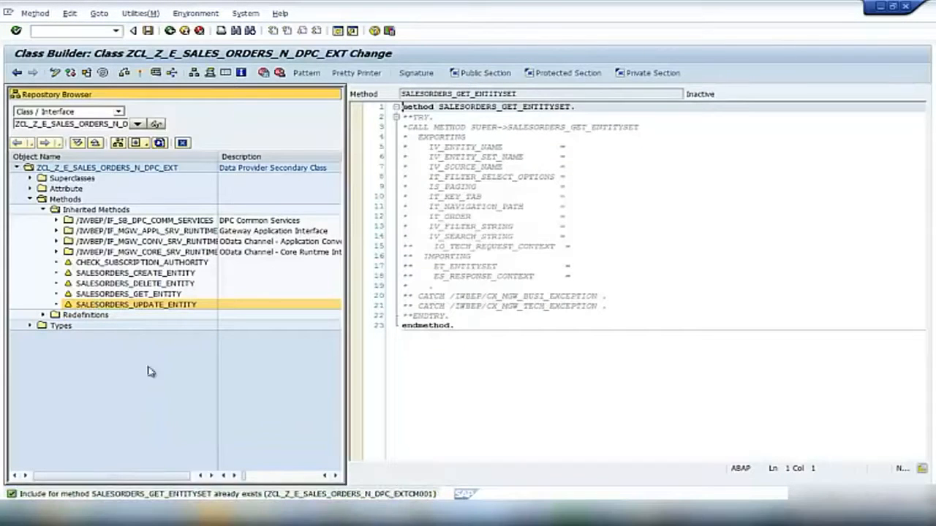
- Replace the commented template lines inside SALESORDERS_GET_ENTITYSET with the sales order code from EPM_DEMO-CODE.txt in WordPad
{"action": "left_click", "coordinate": [381, 514]}
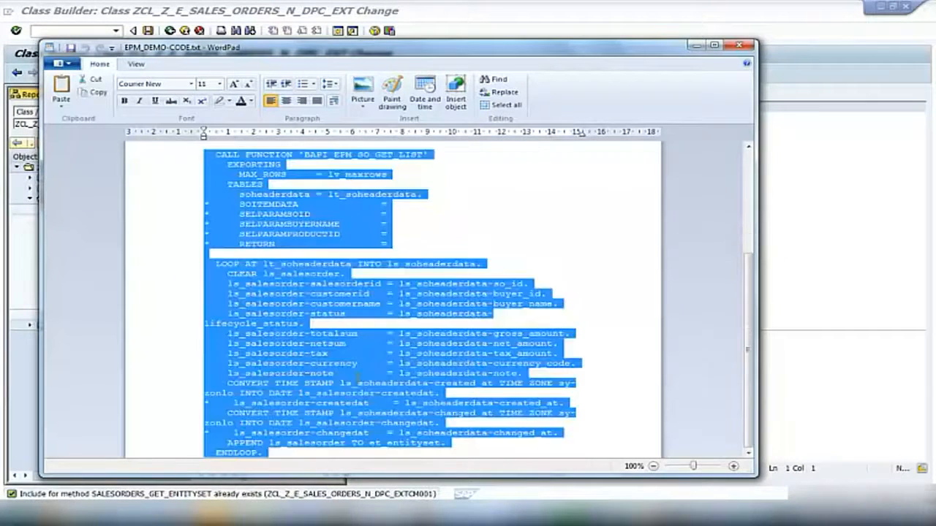
{"action": "left_click", "coordinate": [837, 333]}
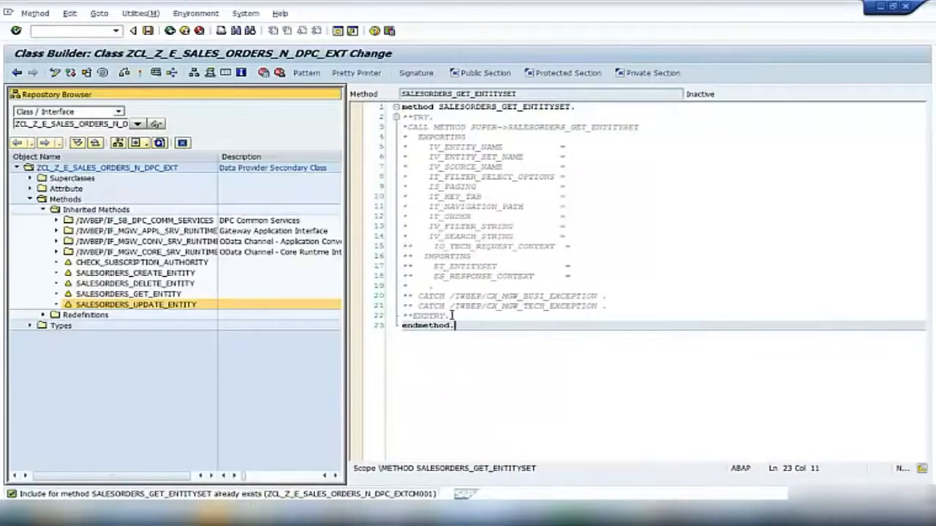
{"action": "left_click_drag", "start_coordinate": [452, 316], "coordinate": [403, 117]}
{"action": "key", "text": "ctrl+v"}
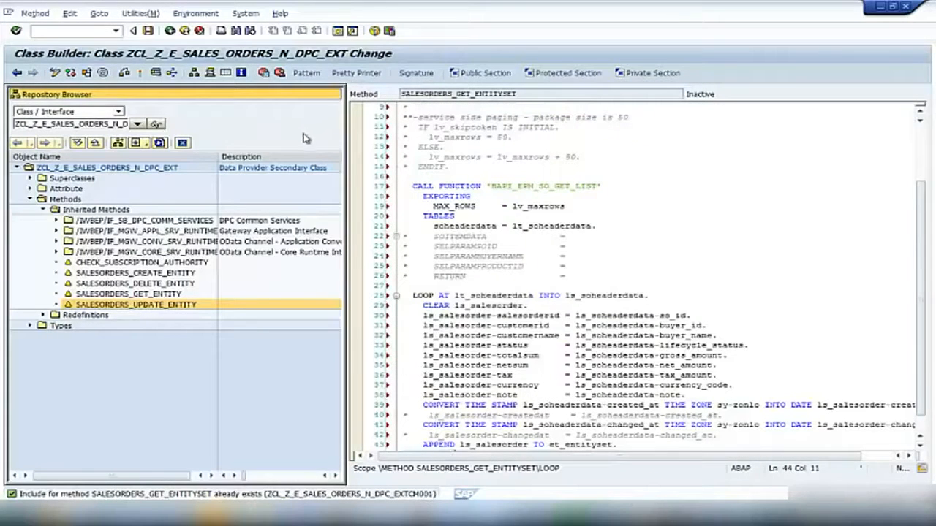
- Check the method's syntax, activate all listed inactive local objects, and return to the Gateway Service Builder project
{"action": "left_click", "coordinate": [124, 73]}
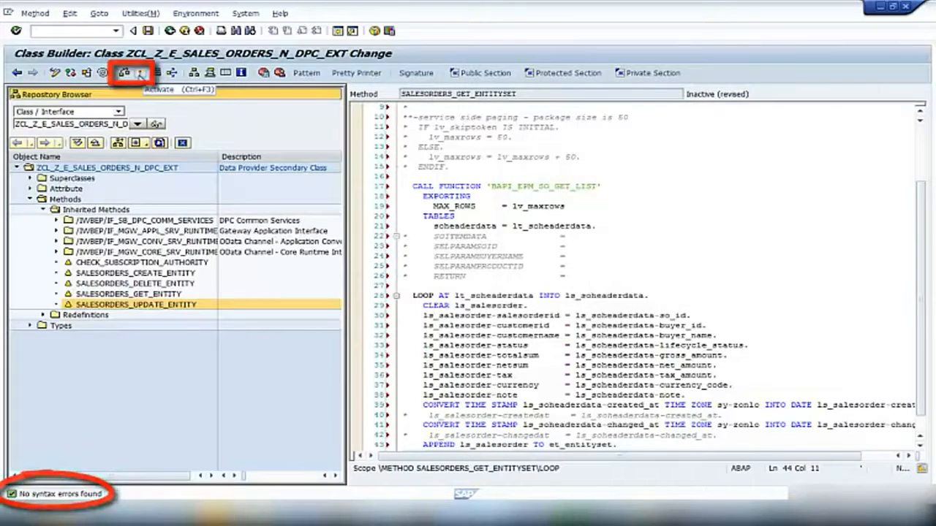
{"action": "left_click", "coordinate": [139, 73]}
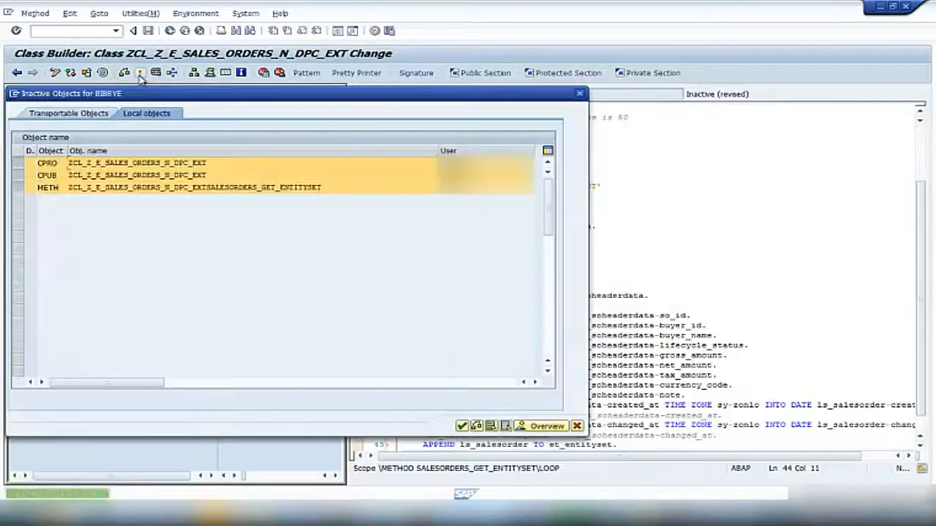
{"action": "left_click", "coordinate": [461, 426]}
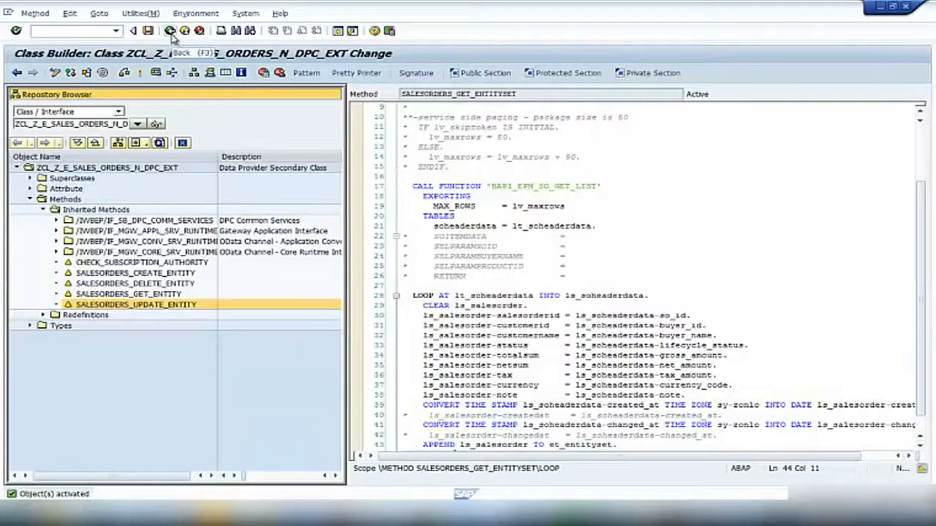
{"action": "left_click", "coordinate": [170, 31]}
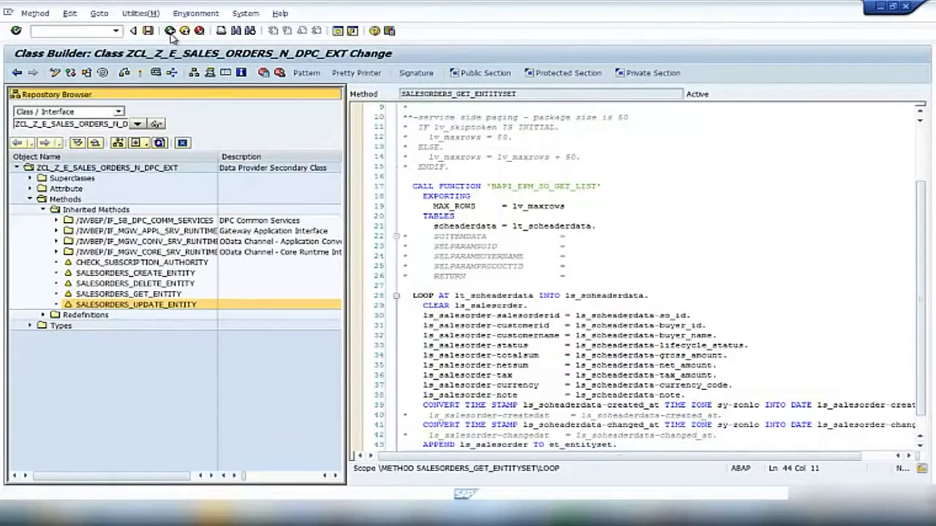
{"action": "left_click", "coordinate": [170, 31]}
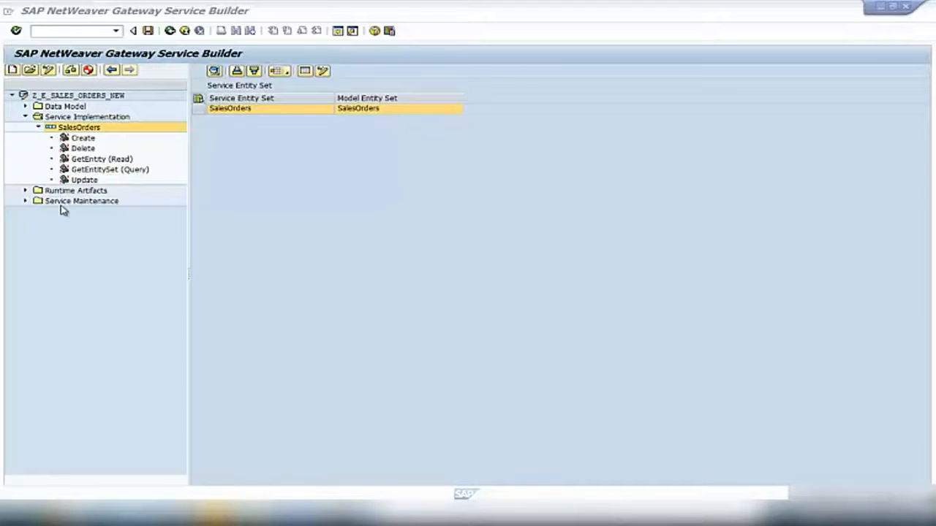
- Select the registered hub system under Service Maintenance and open its Z_E_SALES_ORDERS_NEW_SRV service in the Service Explorer
{"action": "double_click", "coordinate": [63, 202]}
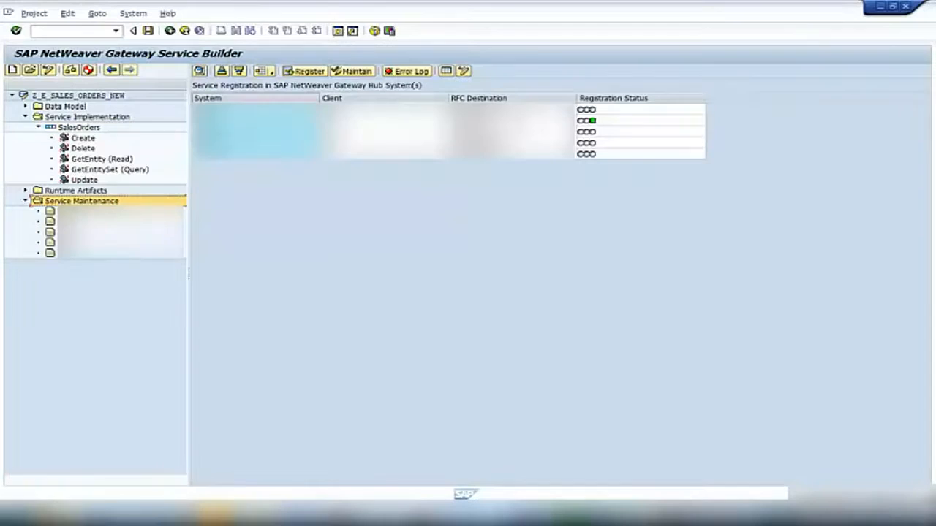
{"action": "left_click", "coordinate": [256, 120]}
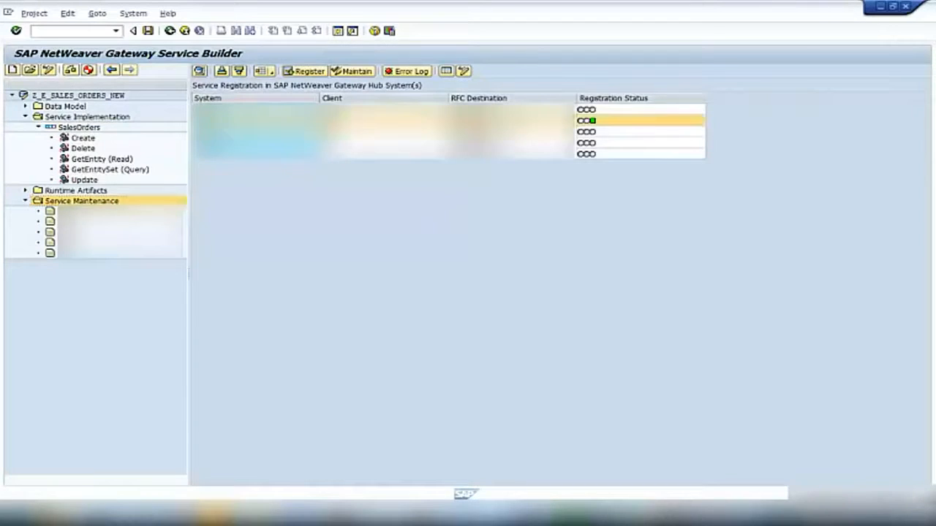
{"action": "left_click", "coordinate": [348, 72]}
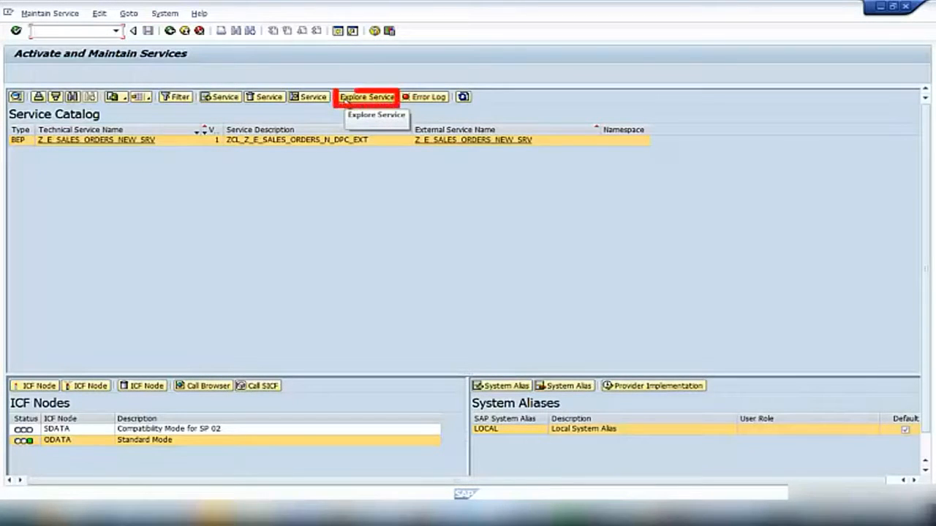
{"action": "left_click", "coordinate": [344, 100]}
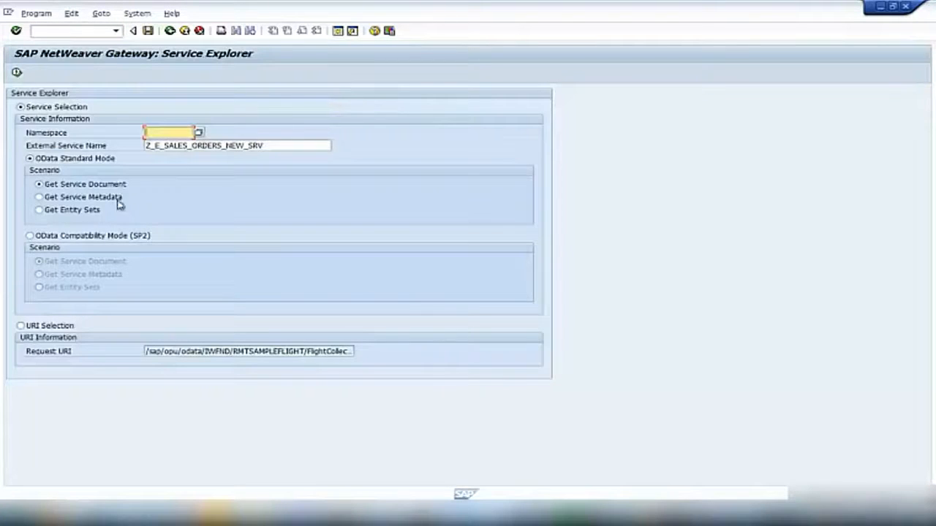
- Test the implemented query by getting the entity sets and executing SalesOrders to retrieve the sales order entries
{"action": "left_click", "coordinate": [40, 212]}
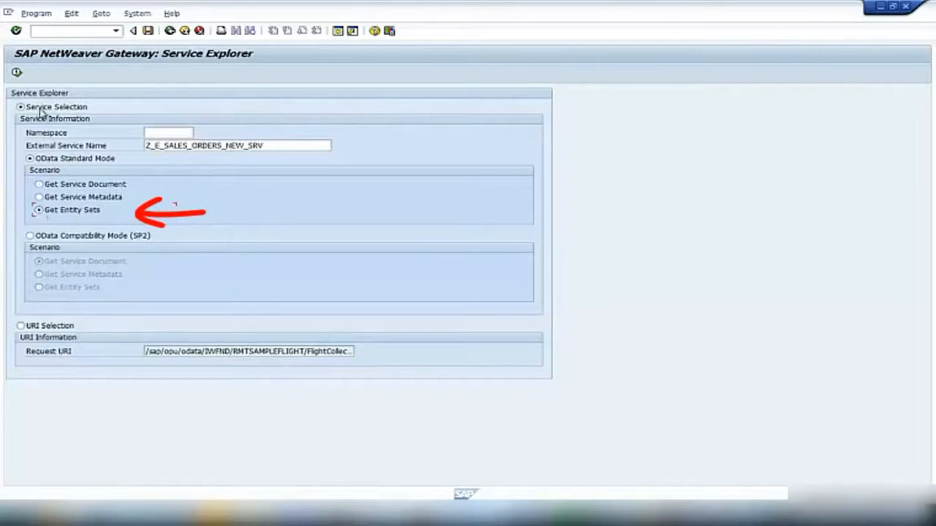
{"action": "left_click", "coordinate": [17, 74]}
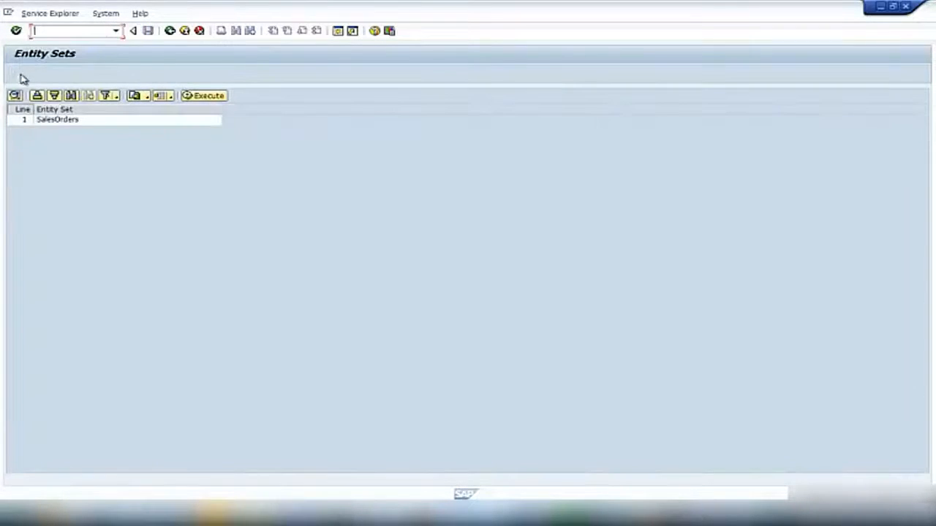
{"action": "left_click", "coordinate": [86, 125]}
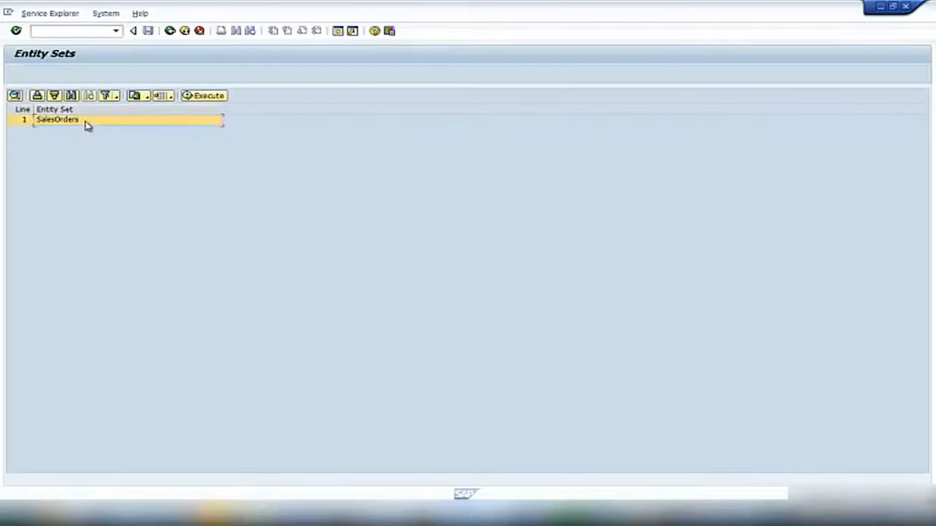
{"action": "left_click", "coordinate": [206, 98]}
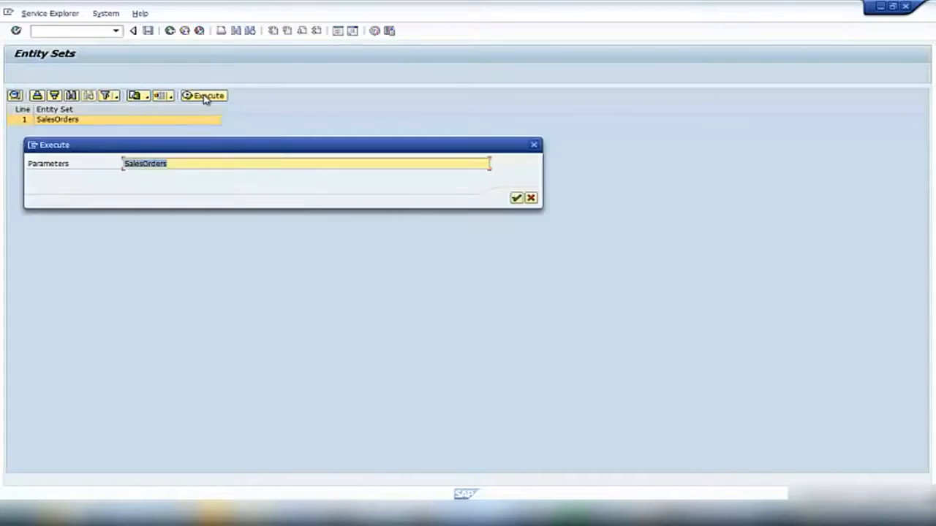
{"action": "left_click", "coordinate": [518, 201]}
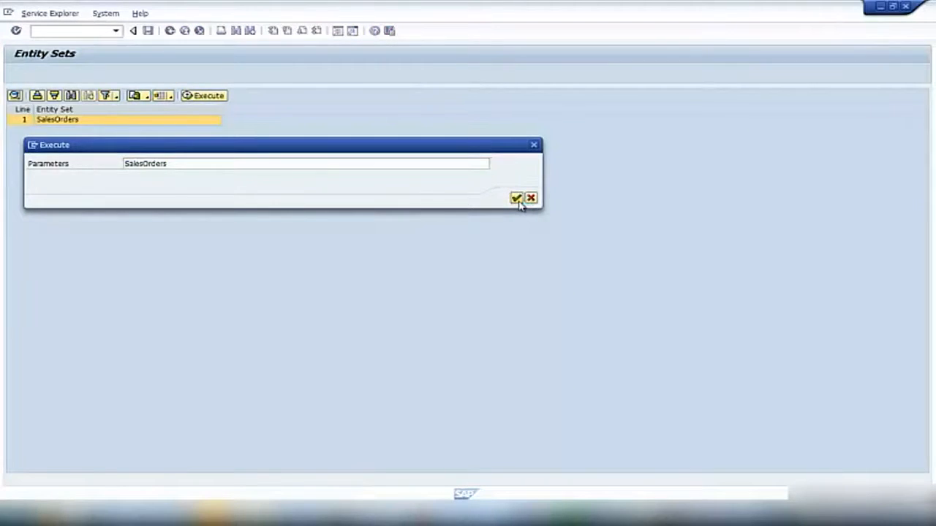
{"action": "left_click", "coordinate": [516, 199]}
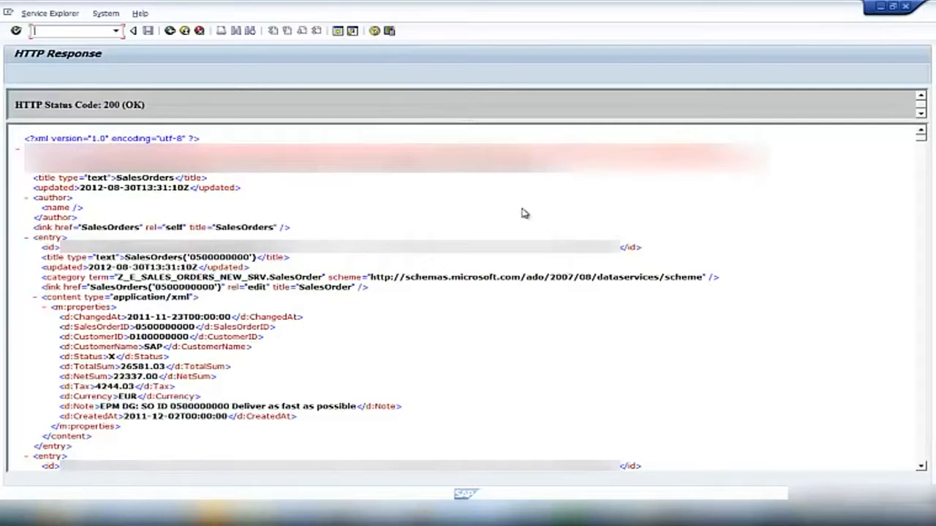